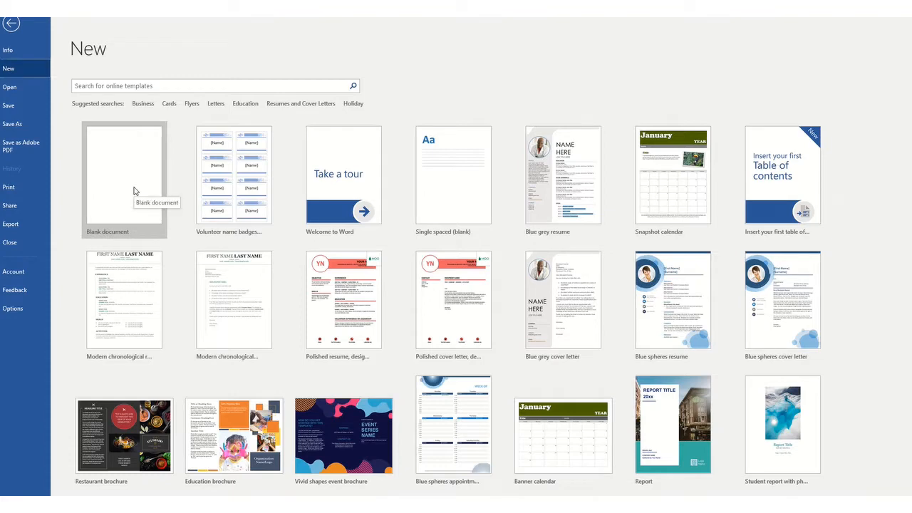
- Create a blank document and set its font to Times New Roman at 12 pt
{"action": "left_click", "coordinate": [134, 191]}
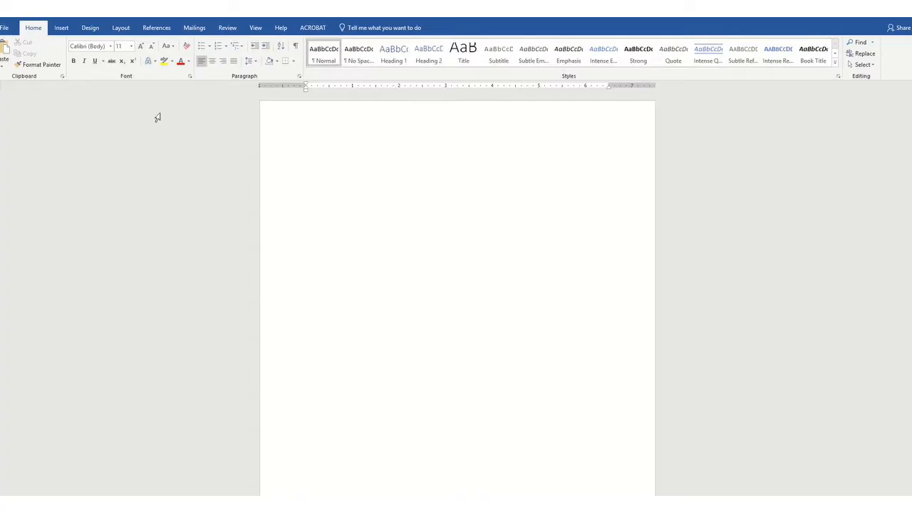
{"action": "left_click", "coordinate": [111, 47]}
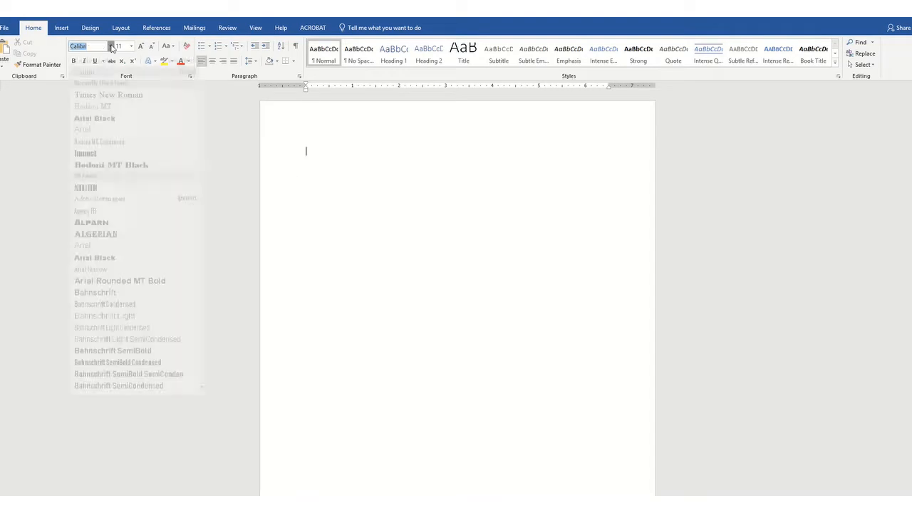
{"action": "left_click", "coordinate": [111, 104]}
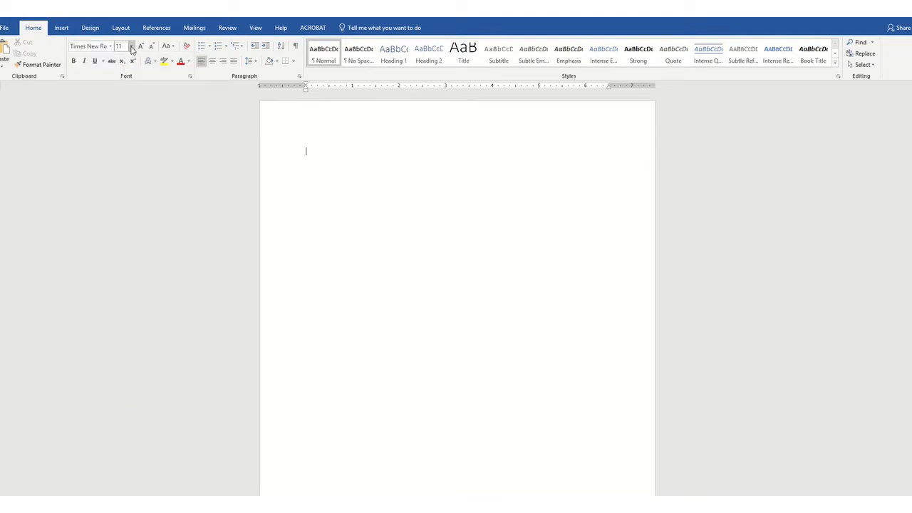
{"action": "left_click", "coordinate": [131, 47]}
{"action": "left_click", "coordinate": [121, 95]}
- Set the line spacing to 2.0 and add space before paragraphs
{"action": "left_click", "coordinate": [255, 63]}
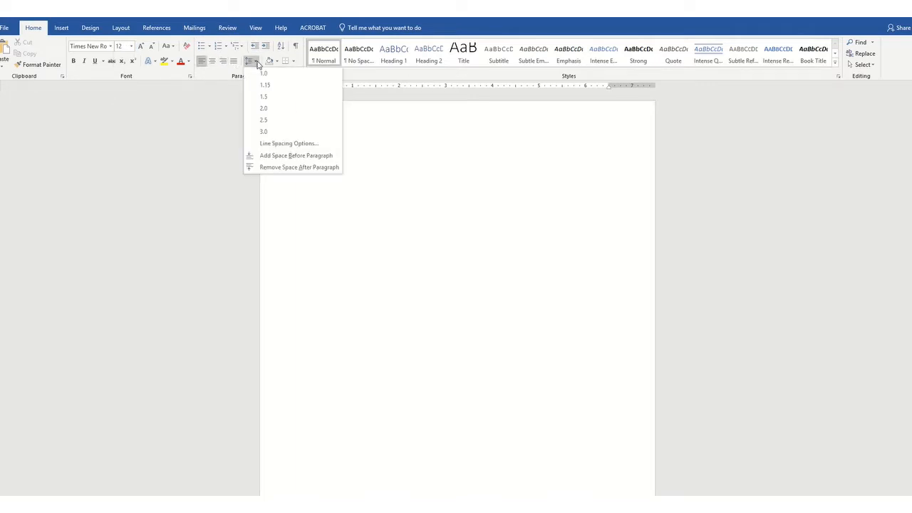
{"action": "left_click", "coordinate": [264, 108]}
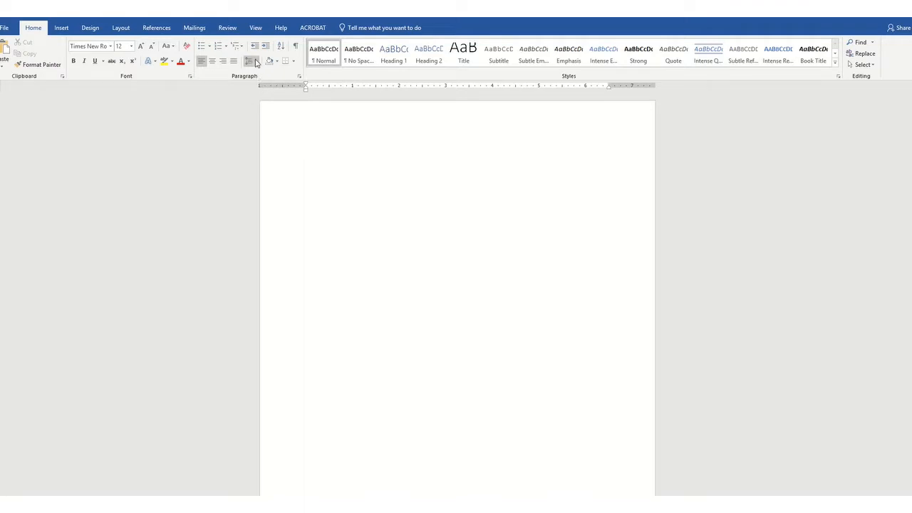
{"action": "left_click", "coordinate": [255, 62]}
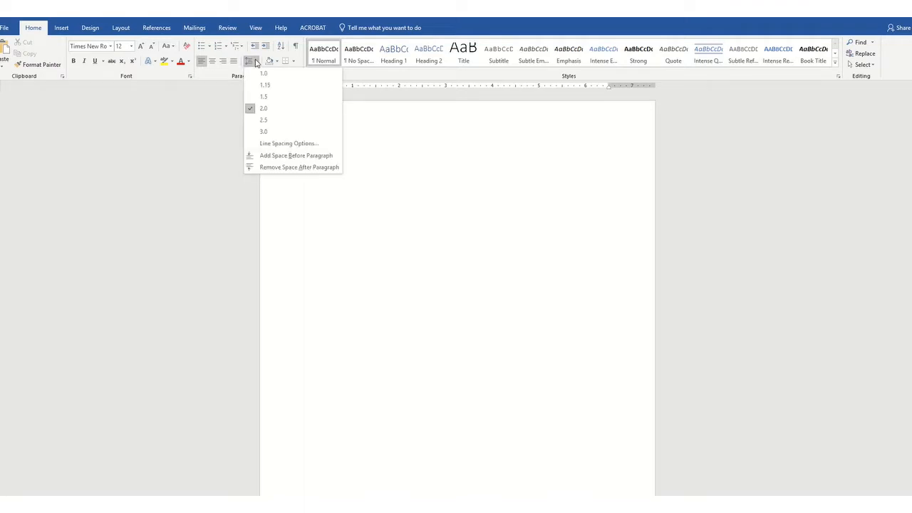
{"action": "left_click", "coordinate": [274, 160]}
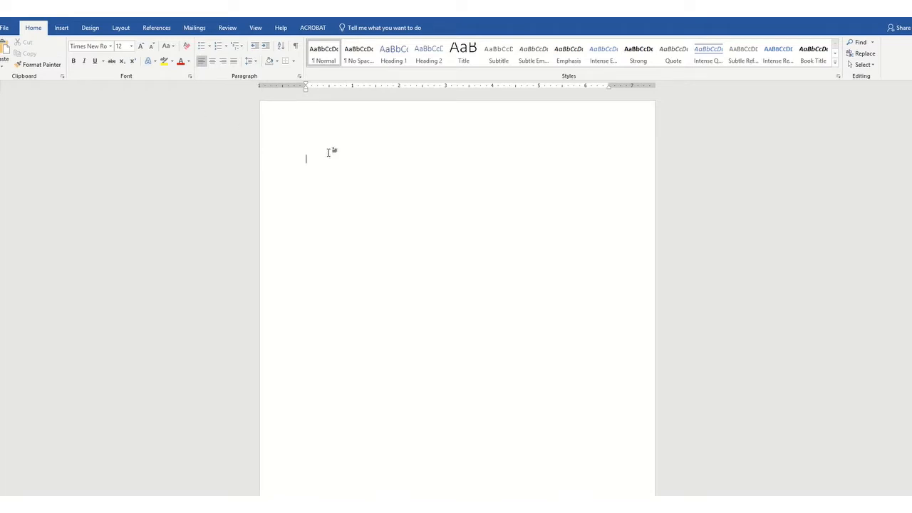
- Type the heading lines: the student's name, the professor's name, ENG 102, and the date 12/8/2019
{"action": "type", "text": "Super S"}
{"action": "type", "text": "tudent "}
{"action": "type", "text": "Profess"}
{"action": "type", "text": "or Hutchison E"}
{"action": "type", "text": "NG 102"}
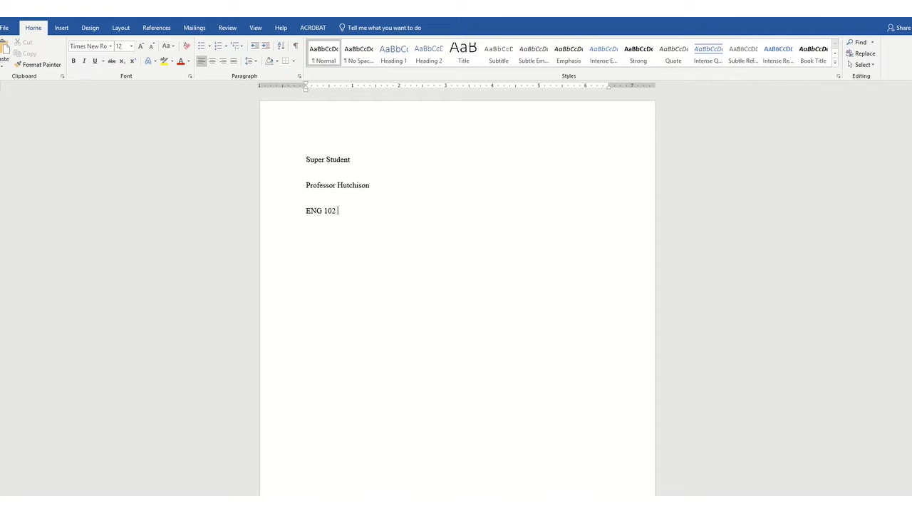
{"action": "key", "text": "Return"}
{"action": "type", "text": "12/8/2019"}
- Open the header and insert a Plain Number 3 page number at the top of the page
{"action": "double_click", "coordinate": [428, 117]}
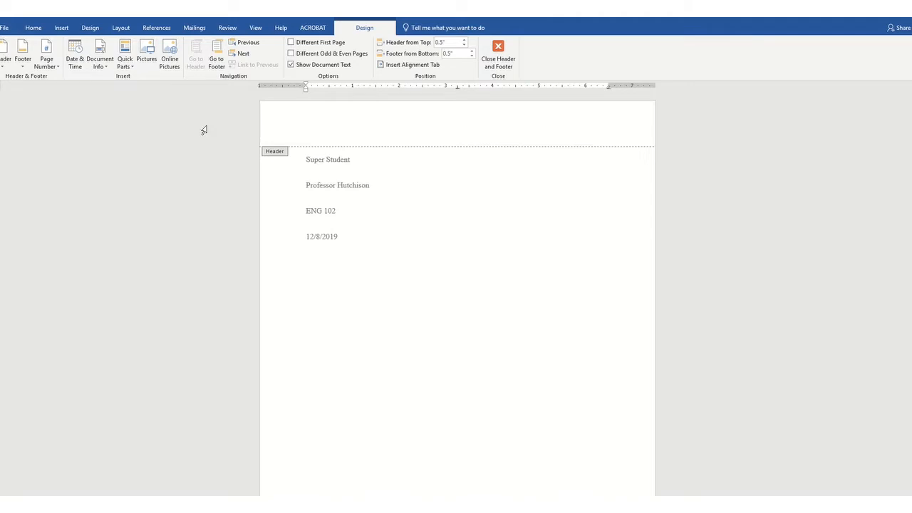
{"action": "left_click", "coordinate": [48, 66]}
{"action": "mouse_move", "coordinate": [65, 79]}
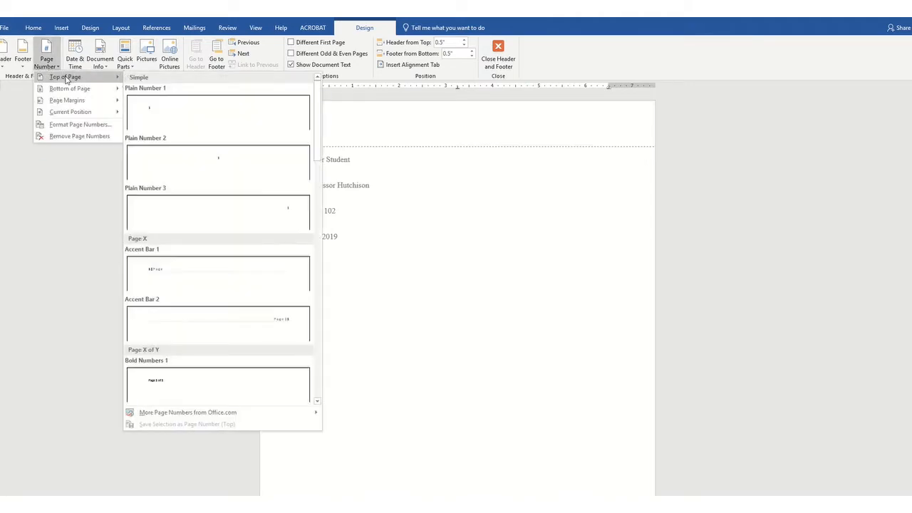
{"action": "left_click", "coordinate": [169, 210]}
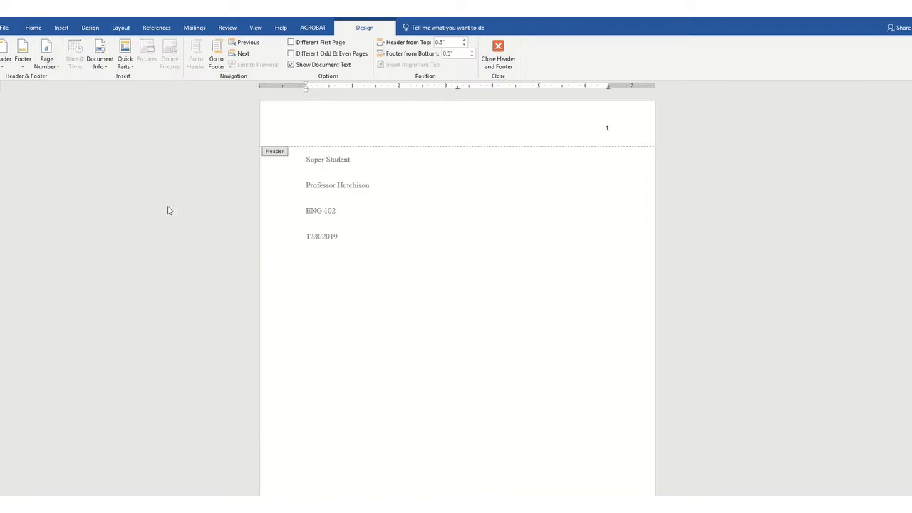
- Type the student's last name before the page number in the header
{"action": "left_click", "coordinate": [636, 131]}
{"action": "key", "text": "Home"}
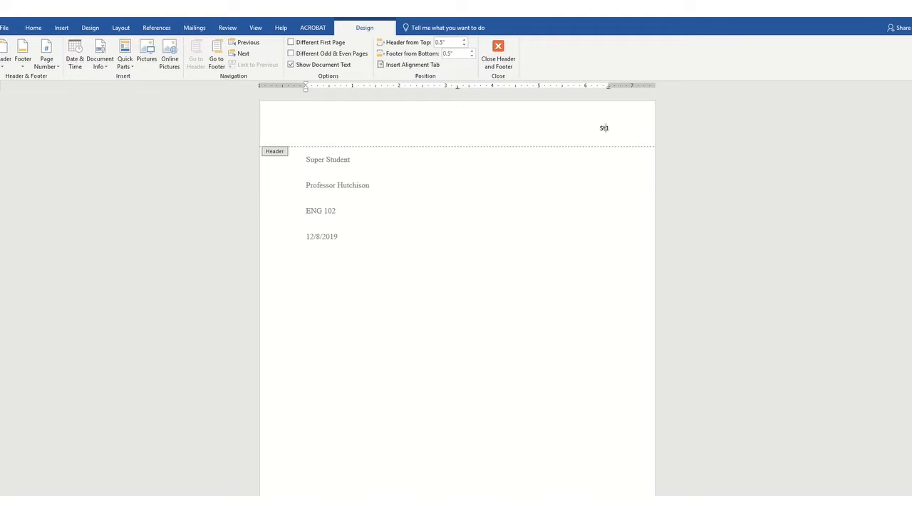
{"action": "type", "text": "Student"}
- Set the header text's font to Times New Roman at 12 pt
{"action": "left_click_drag", "start_coordinate": [614, 127], "coordinate": [577, 129]}
{"action": "left_click_drag", "start_coordinate": [610, 129], "coordinate": [584, 122]}
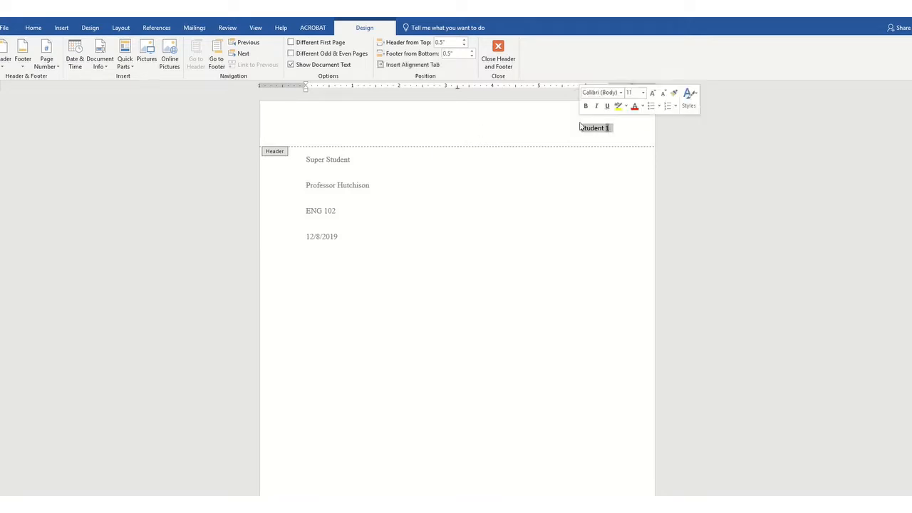
{"action": "left_click", "coordinate": [621, 93]}
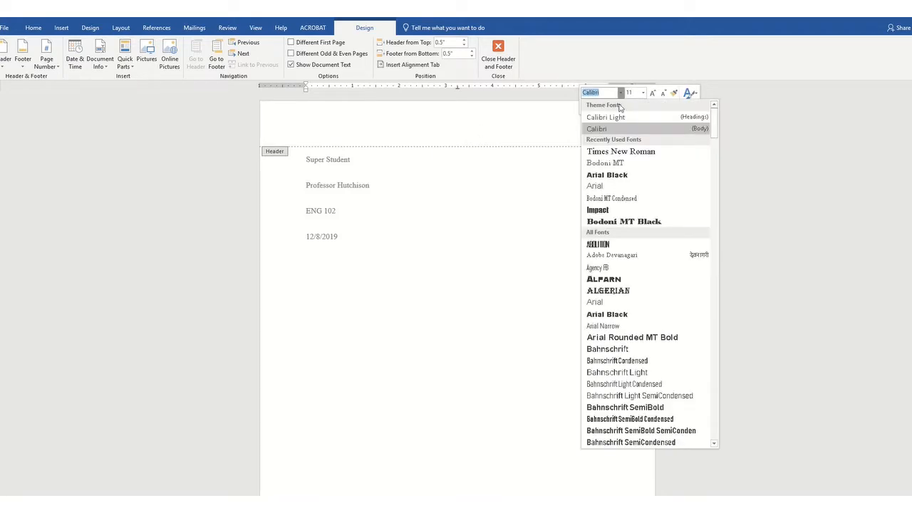
{"action": "left_click", "coordinate": [621, 151]}
{"action": "left_click", "coordinate": [643, 93]}
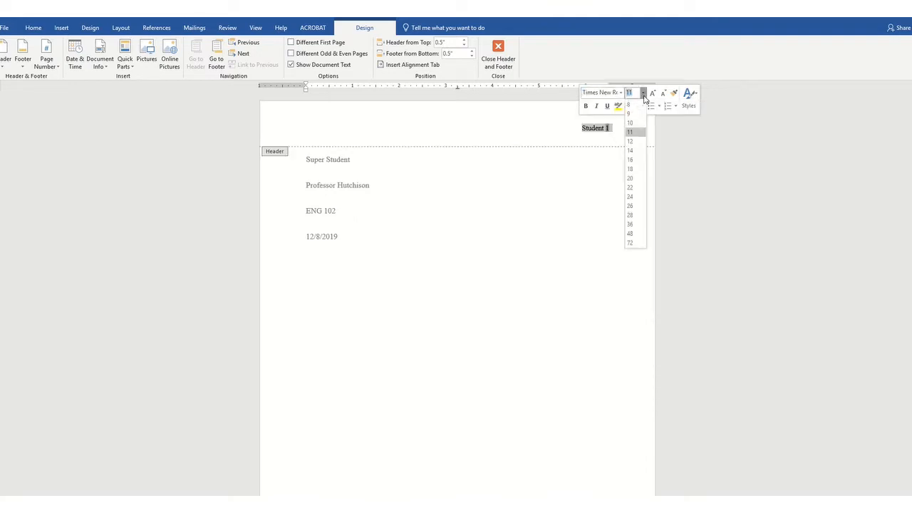
{"action": "left_click", "coordinate": [635, 141]}
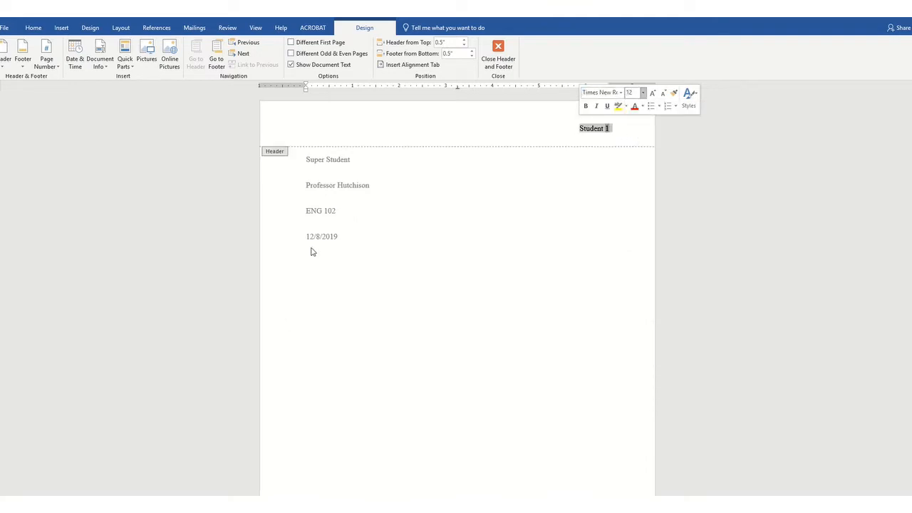
- Return to the document body and add the centered title Cybercrime Security below the date
{"action": "double_click", "coordinate": [356, 237]}
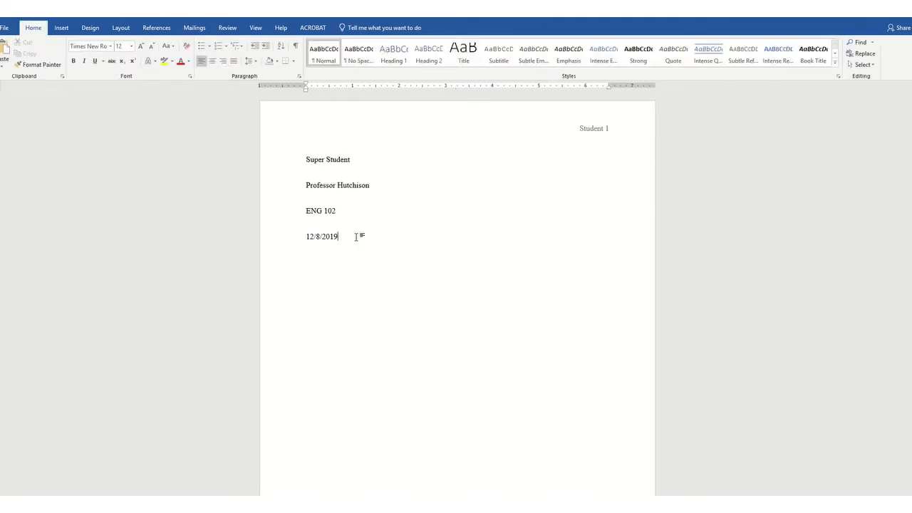
{"action": "key", "text": "Return"}
{"action": "type", "text": "Cybetr"}
{"action": "type", "text": "ims"}
{"action": "key", "text": "BackSpace"}
{"action": "type", "text": "e Security"}
{"action": "left_click", "coordinate": [212, 63]}
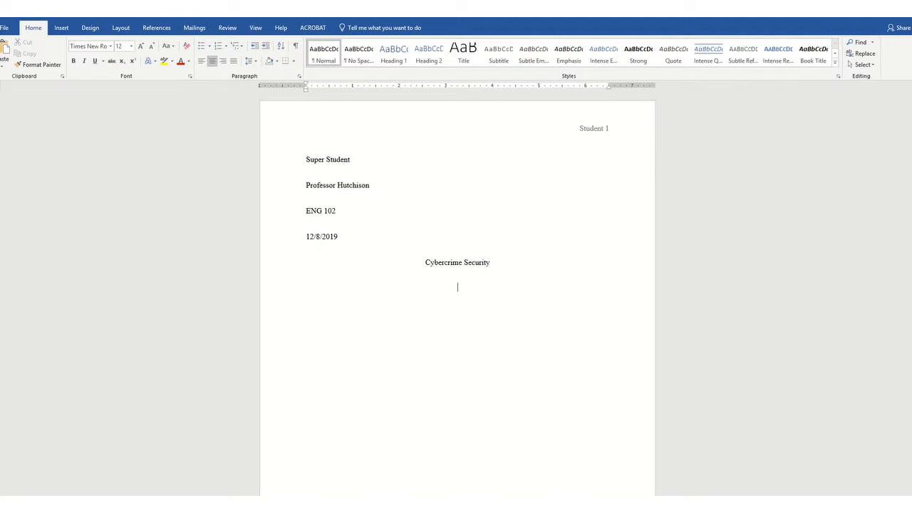
- Left-align the next line and type the sentence This is the first paragraph of my paper
{"action": "left_click", "coordinate": [202, 62]}
{"action": "type", "text": "This is the fir"}
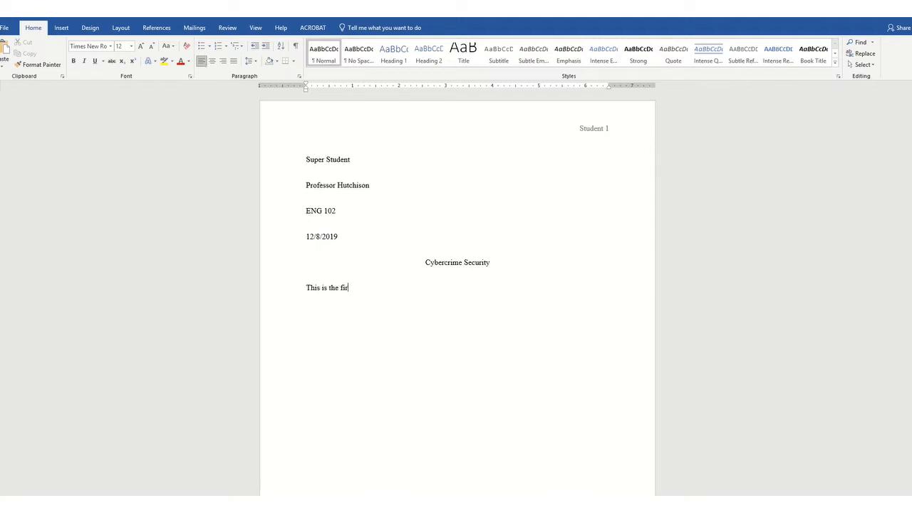
{"action": "type", "text": "st paragraph of my paper."}
- Indent the first line of the paragraph with a tab
{"action": "left_click", "coordinate": [306, 287]}
{"action": "key", "text": "Tab"}
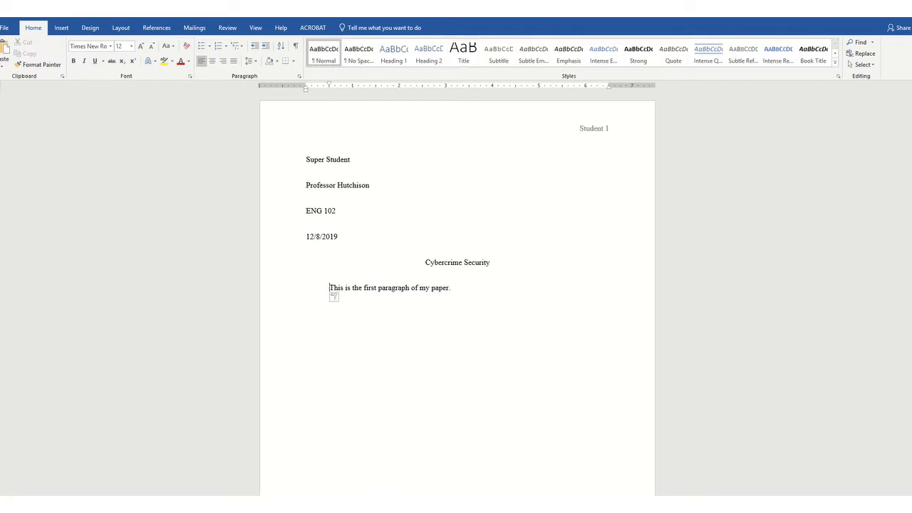
{"action": "left_click", "coordinate": [390, 30]}
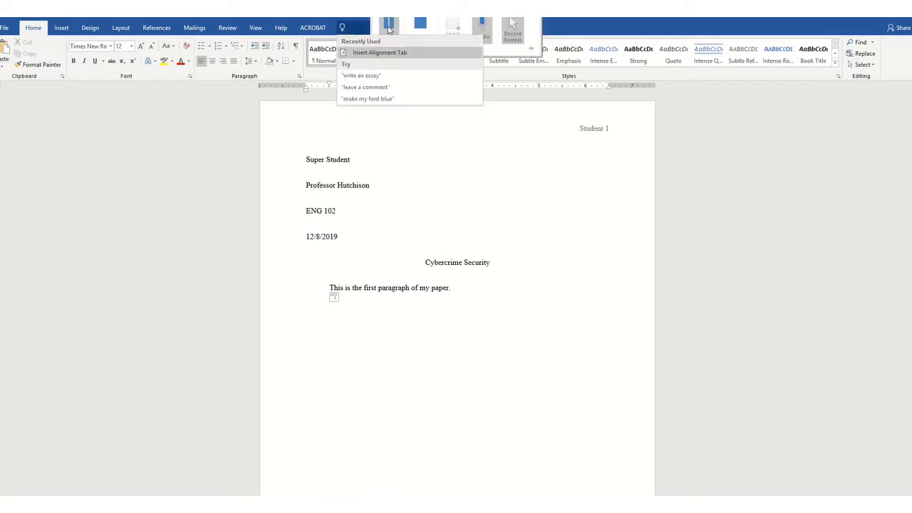
{"action": "left_click", "coordinate": [389, 29]}
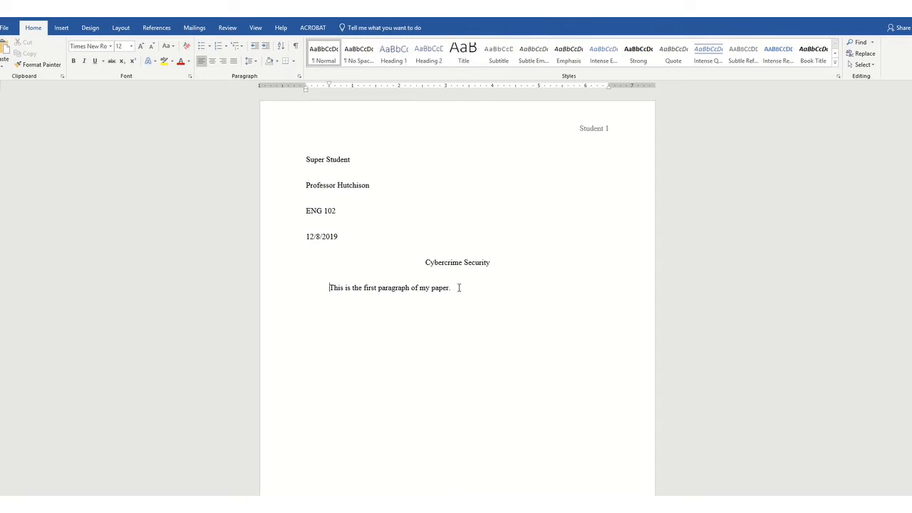
- Replace the sample sentence with the pasted essay text
{"action": "left_click_drag", "start_coordinate": [457, 287], "coordinate": [335, 289]}
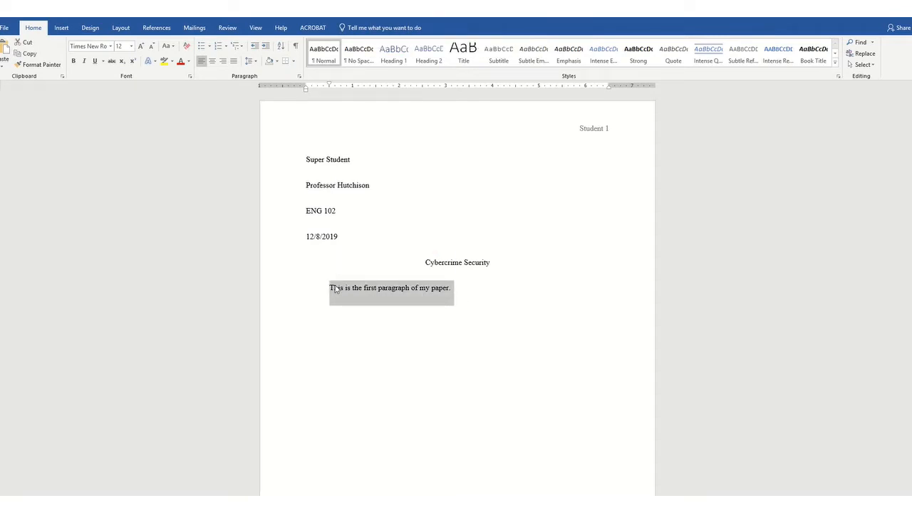
{"action": "key", "text": "ctrl+v"}
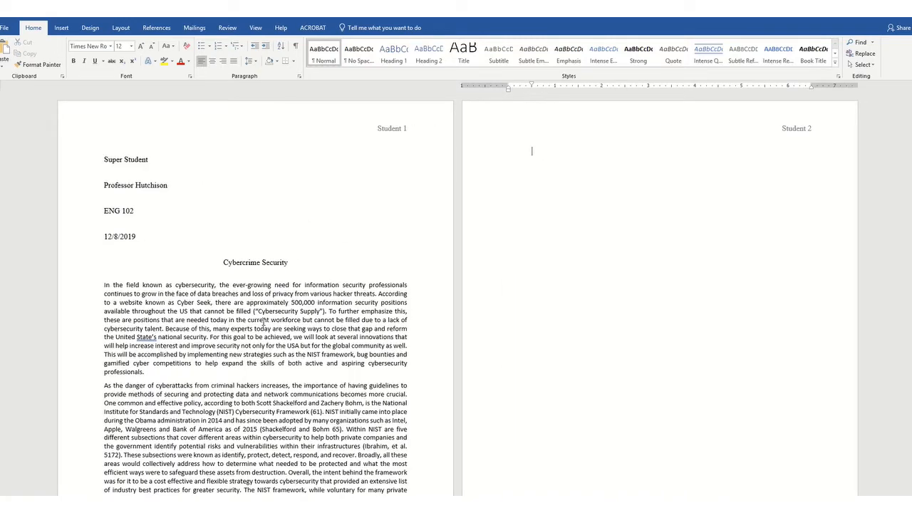
- Set the pasted essay paragraphs' font to Times New Roman at 12 pt
{"action": "scroll", "coordinate": [262, 323], "scroll_direction": "down", "scroll_amount": 3}
{"action": "scroll", "coordinate": [136, 271], "scroll_direction": "up", "scroll_amount": 3}
{"action": "left_click_drag", "start_coordinate": [105, 285], "coordinate": [394, 417]}
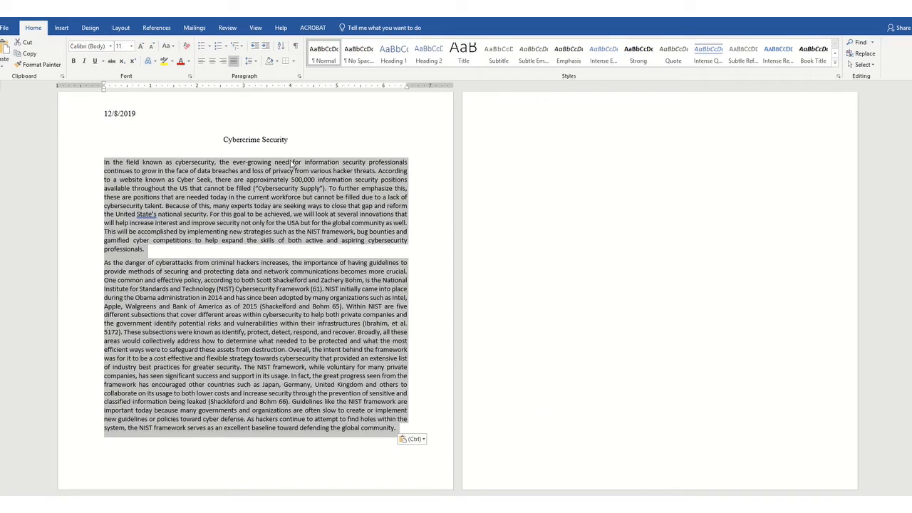
{"action": "left_click", "coordinate": [110, 46]}
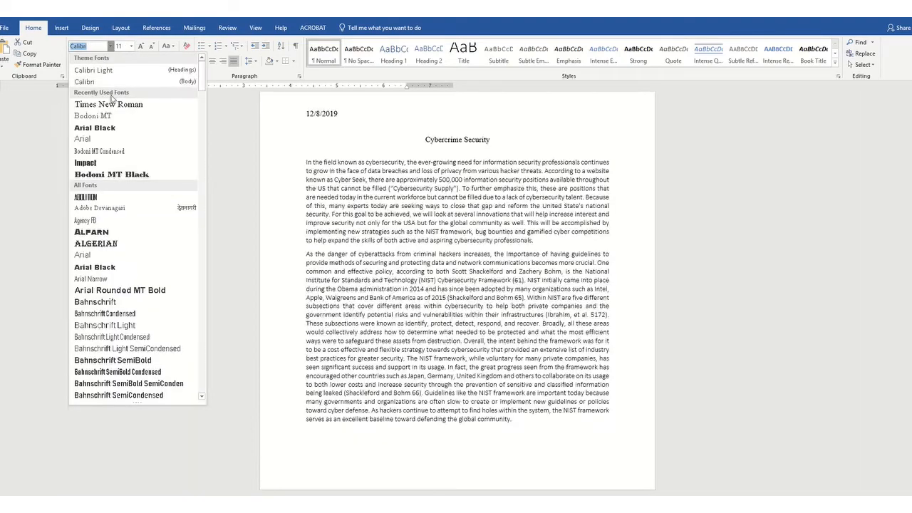
{"action": "left_click", "coordinate": [108, 104]}
{"action": "left_click", "coordinate": [131, 46]}
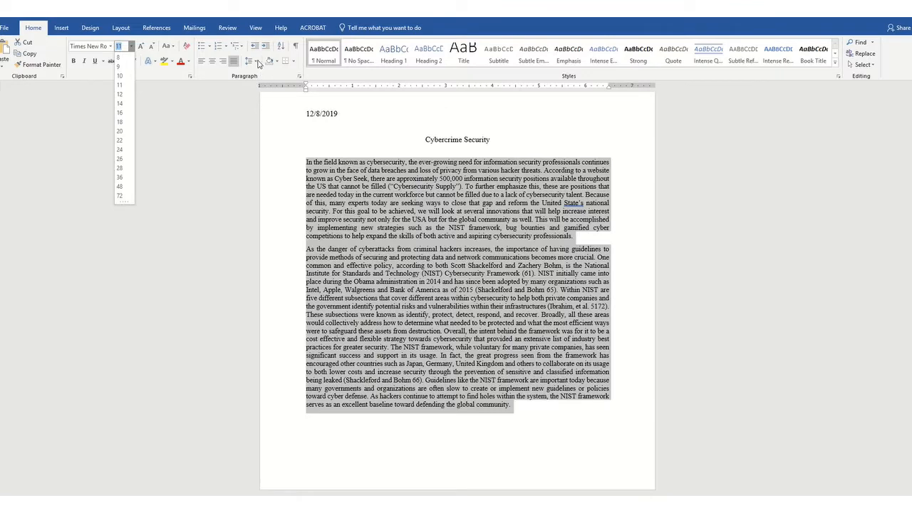
{"action": "left_click", "coordinate": [119, 94]}
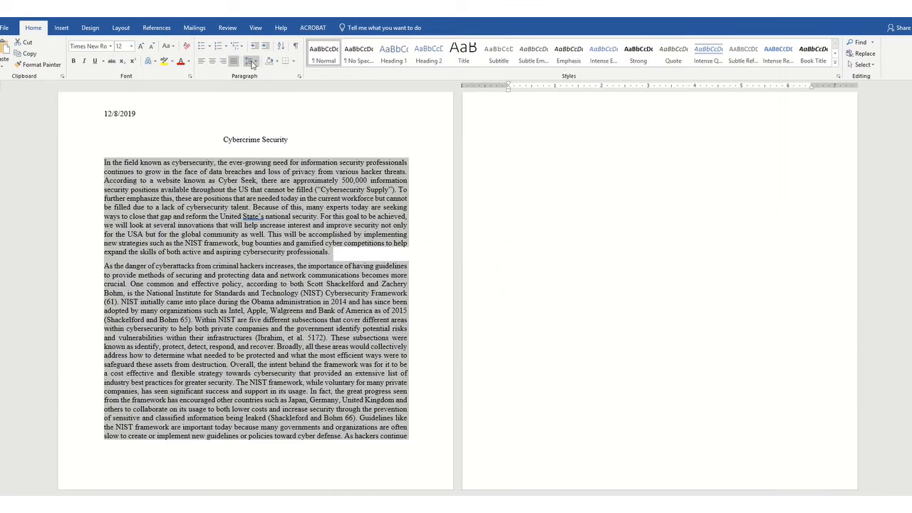
- Set the essay paragraphs' line spacing to 2.0 and add space before them
{"action": "left_click", "coordinate": [254, 62]}
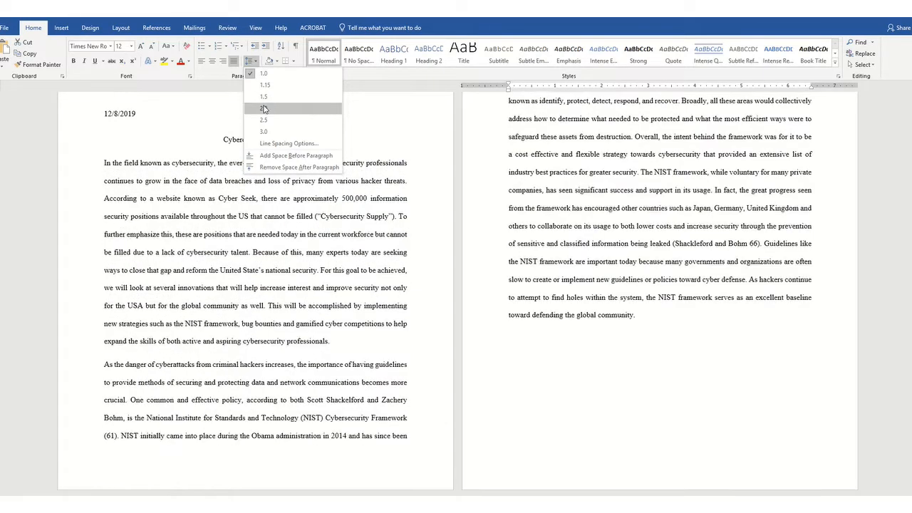
{"action": "left_click", "coordinate": [264, 109]}
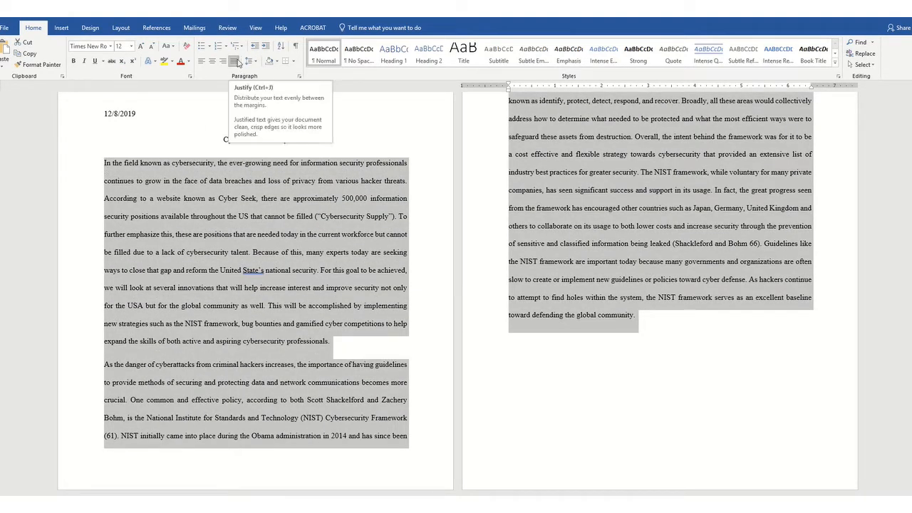
{"action": "left_click", "coordinate": [256, 63]}
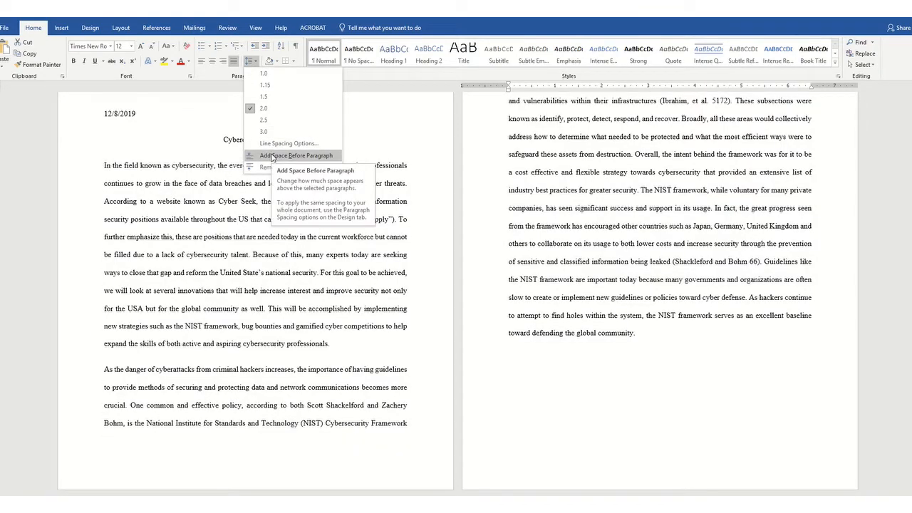
{"action": "left_click", "coordinate": [271, 156]}
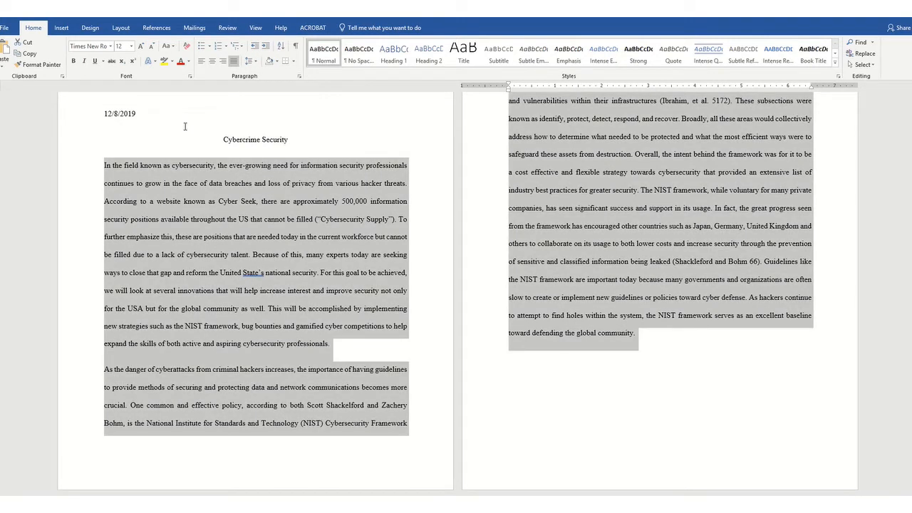
- Left-align the essay paragraphs and stop adding space between paragraphs of the same style
{"action": "left_click", "coordinate": [202, 63]}
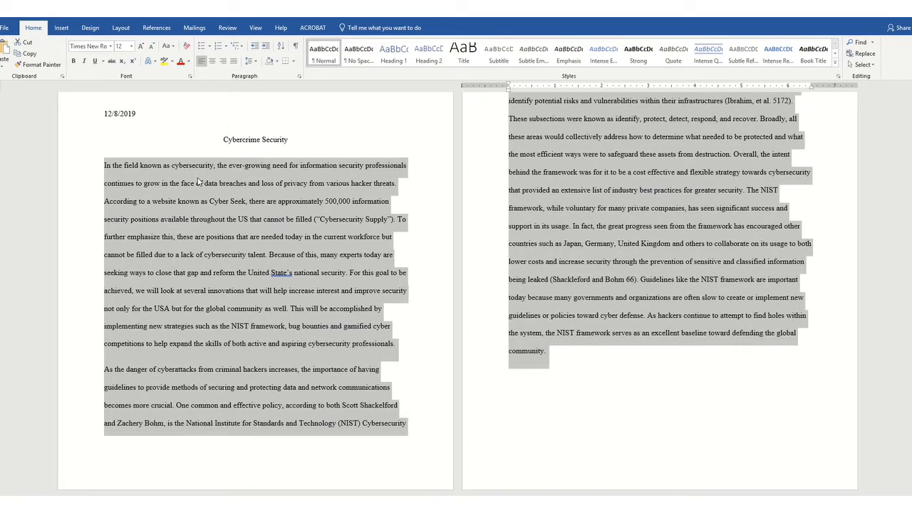
{"action": "left_click", "coordinate": [299, 77]}
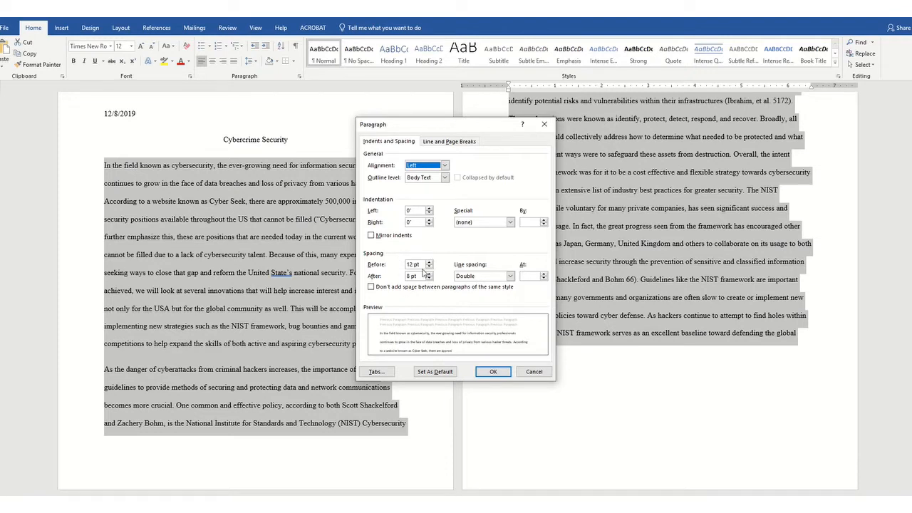
{"action": "left_click", "coordinate": [370, 288]}
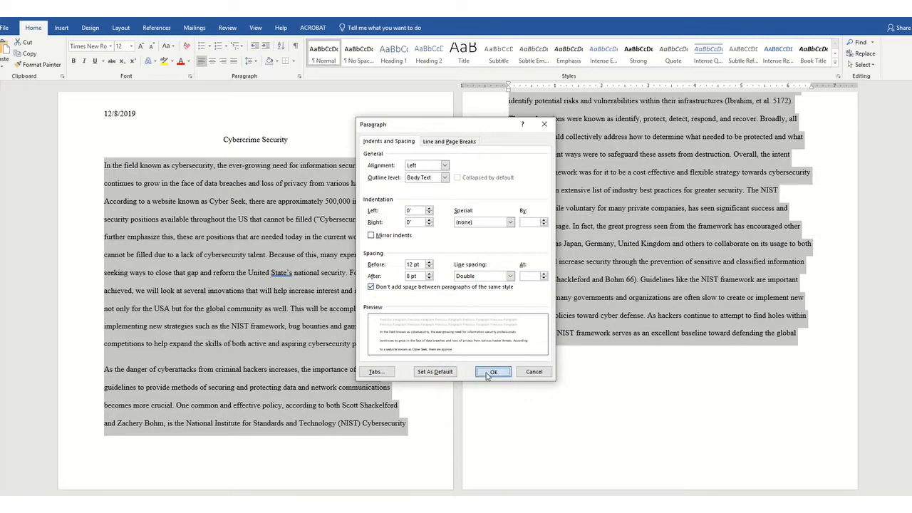
{"action": "left_click", "coordinate": [492, 371]}
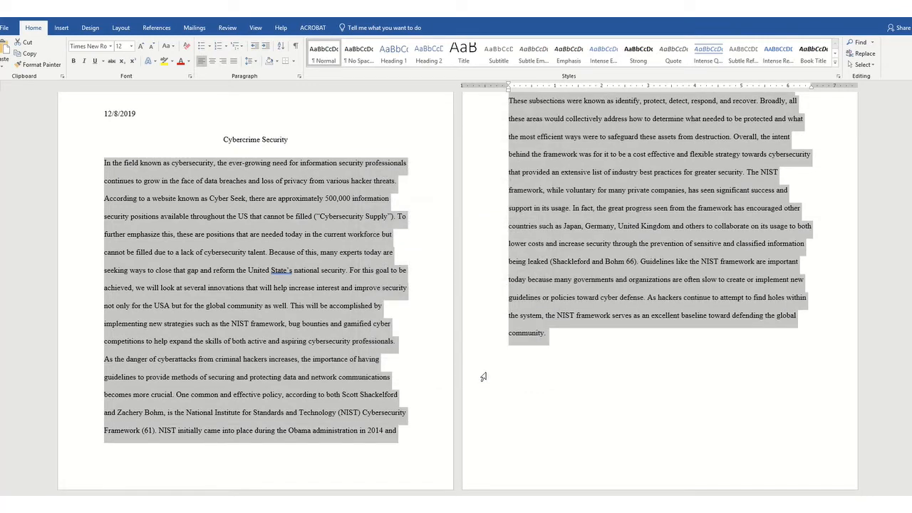
- Give the essay paragraphs a 0.5" first-line indent
{"action": "left_click", "coordinate": [300, 77]}
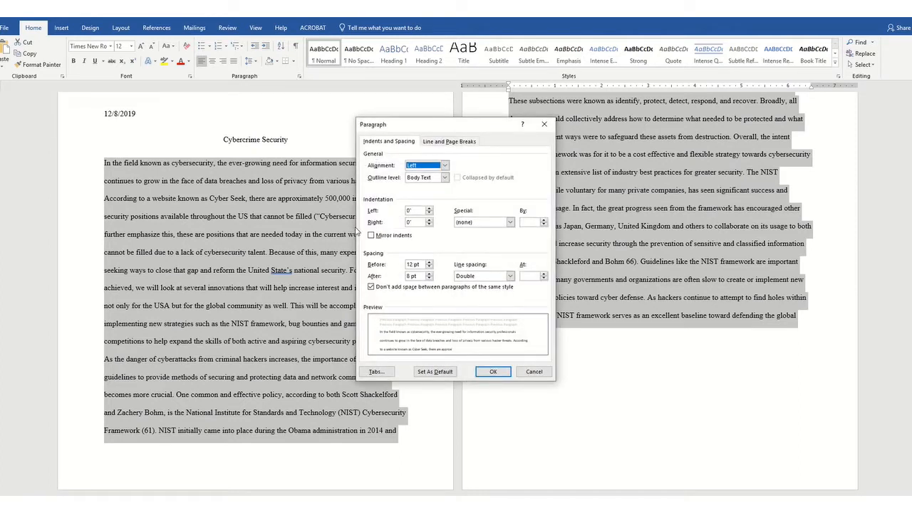
{"action": "left_click", "coordinate": [510, 222]}
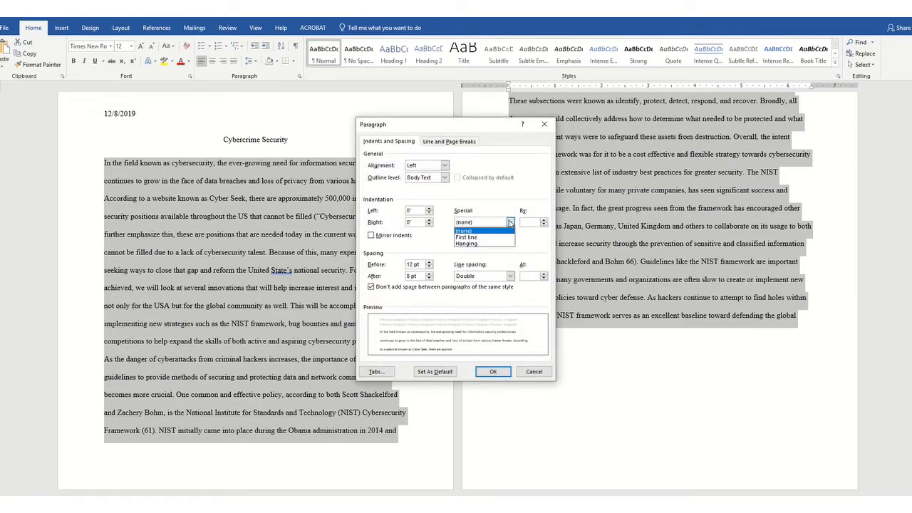
{"action": "left_click", "coordinate": [507, 235]}
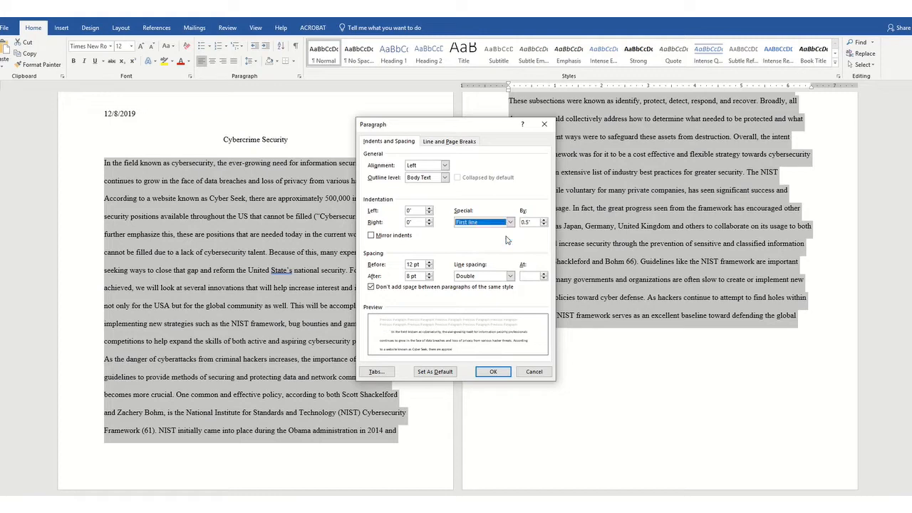
{"action": "left_click", "coordinate": [497, 373]}
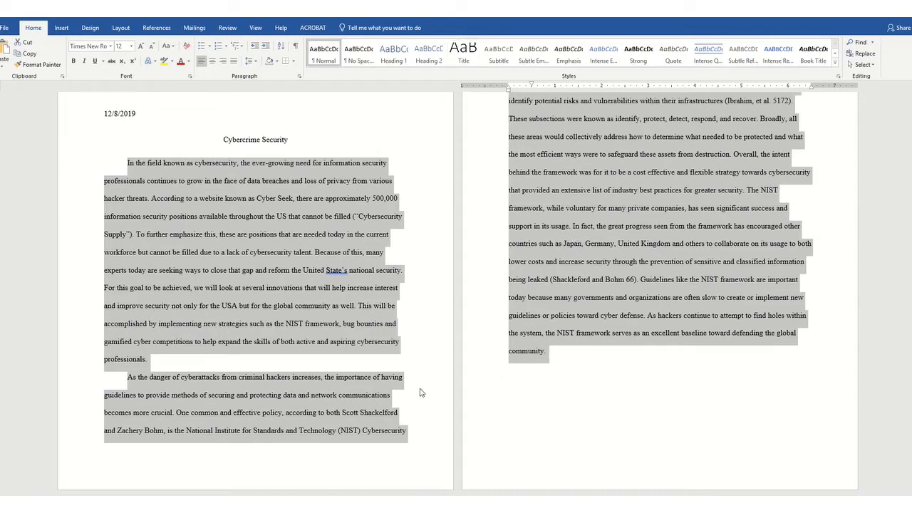
{"action": "left_click", "coordinate": [300, 314]}
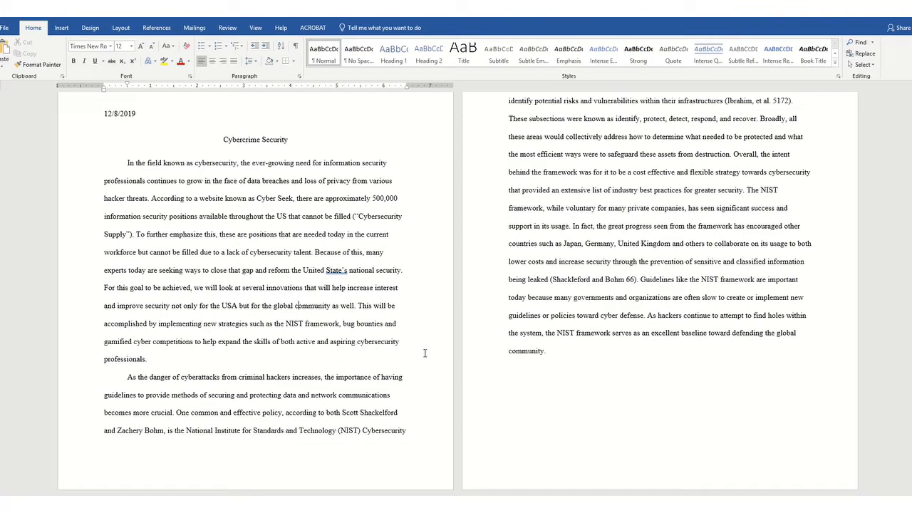
- Paste the next essay paragraph after the word "community." at the end of the text
{"action": "scroll", "coordinate": [584, 241], "scroll_direction": "up", "scroll_amount": 3}
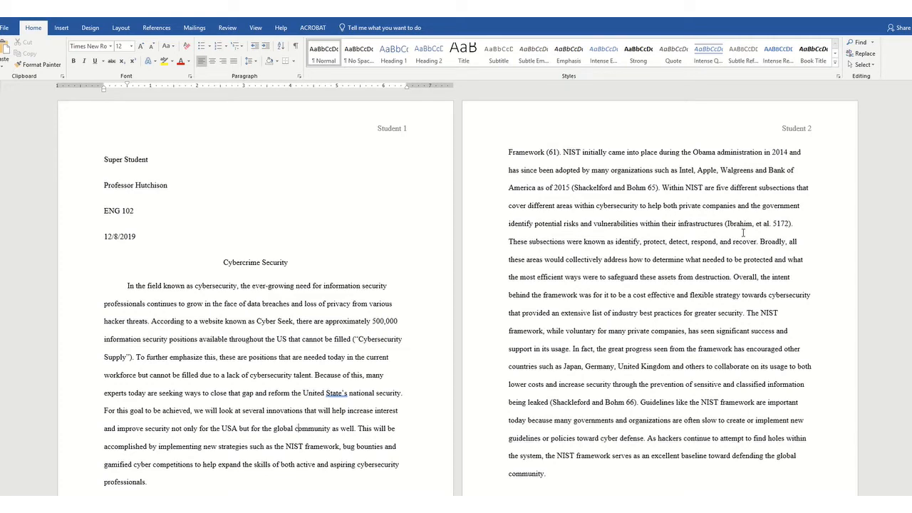
{"action": "scroll", "coordinate": [661, 218], "scroll_direction": "down", "scroll_amount": 3}
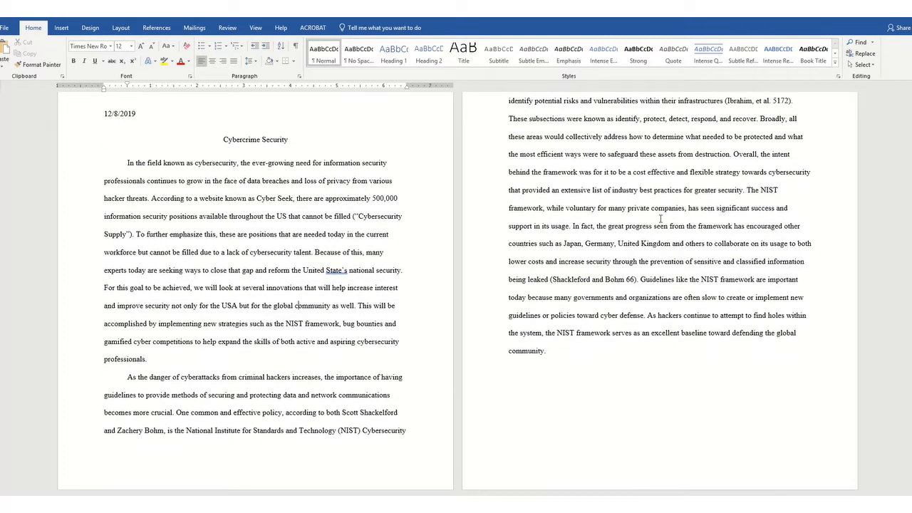
{"action": "left_click", "coordinate": [555, 353]}
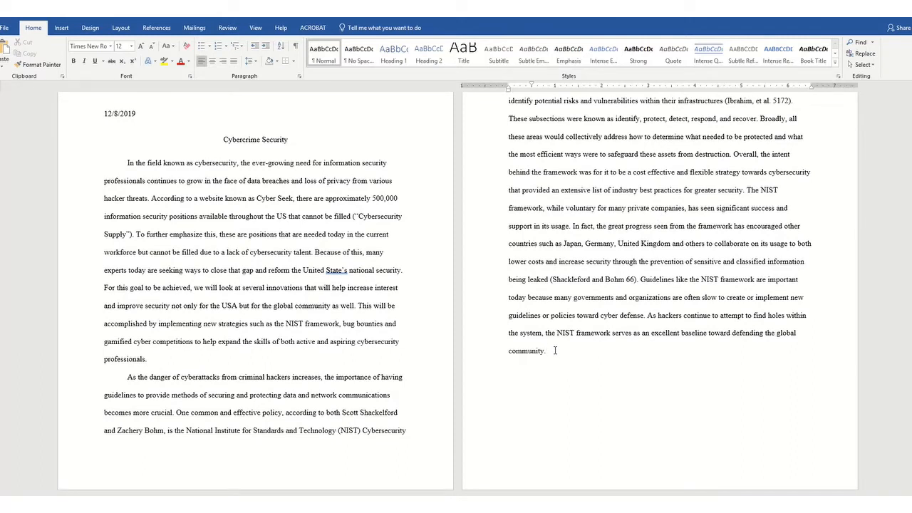
{"action": "mouse_move", "coordinate": [388, 30]}
{"action": "type", "text": "As a post analysis of their program, another benefit that was revealed was the potential new opportunities for testers to get recruited into the information security field after proving their skills within the event. This was seen in the case of young 18 year old David Dworken, who after reporting six vulnerabilities, was later approached by recruiters for multiple internship opportunities (Chatfield and Reddick 187)."}
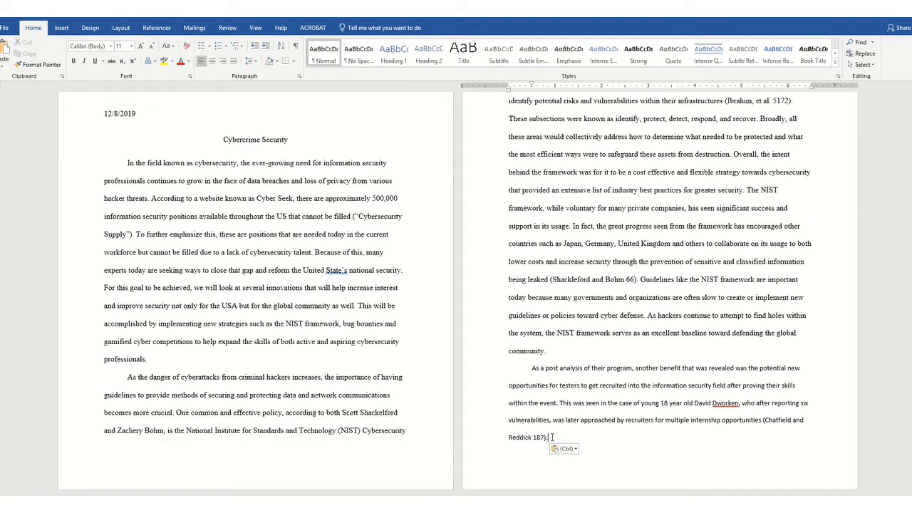
- Increase the left indent of the newly pasted paragraph
{"action": "left_click_drag", "start_coordinate": [555, 436], "coordinate": [526, 367]}
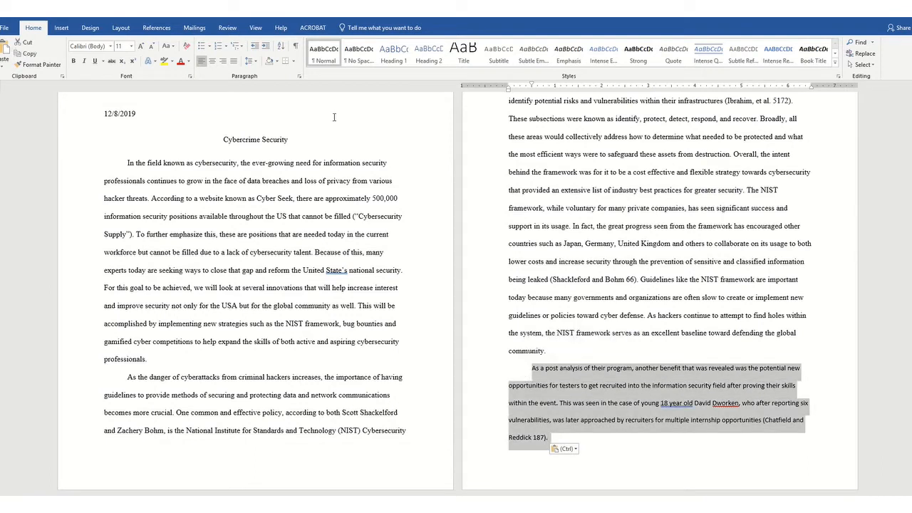
{"action": "left_click", "coordinate": [265, 45]}
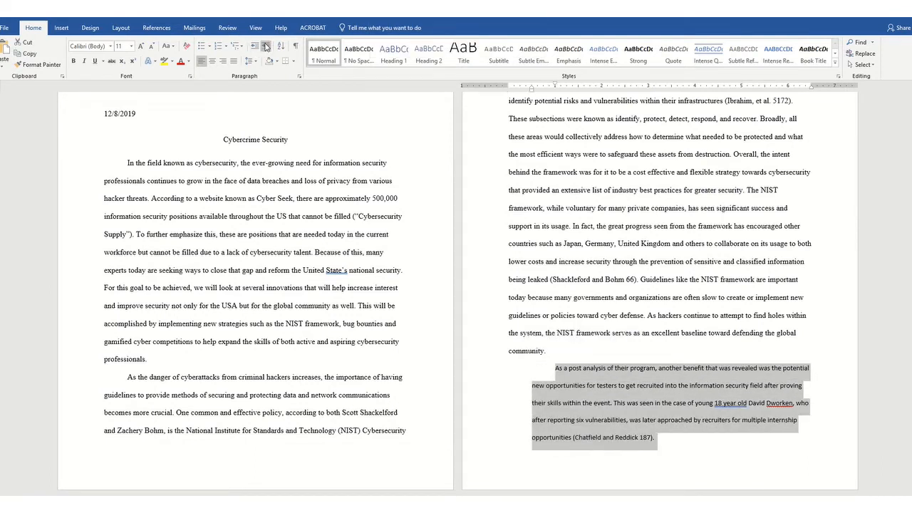
{"action": "left_click", "coordinate": [557, 367]}
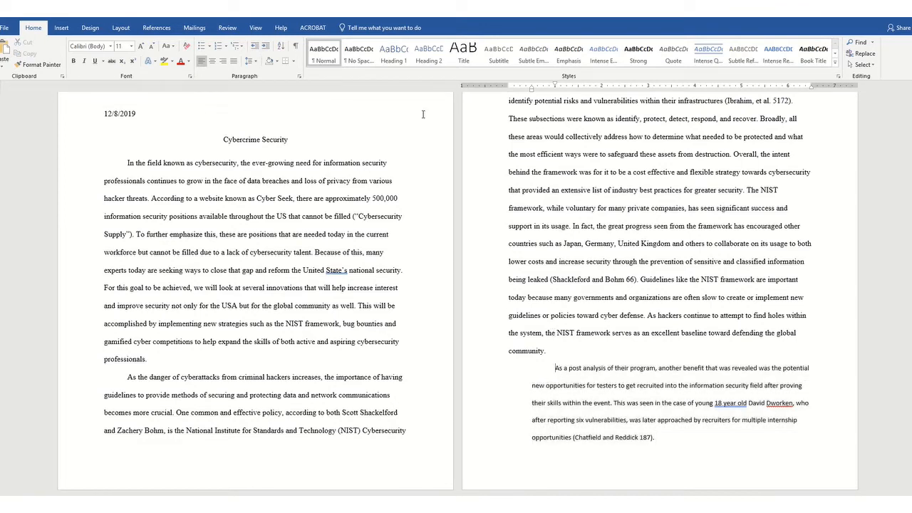
- Remove the pasted paragraph's first-line indent and suppress space between paragraphs of the same style
{"action": "left_click", "coordinate": [299, 76]}
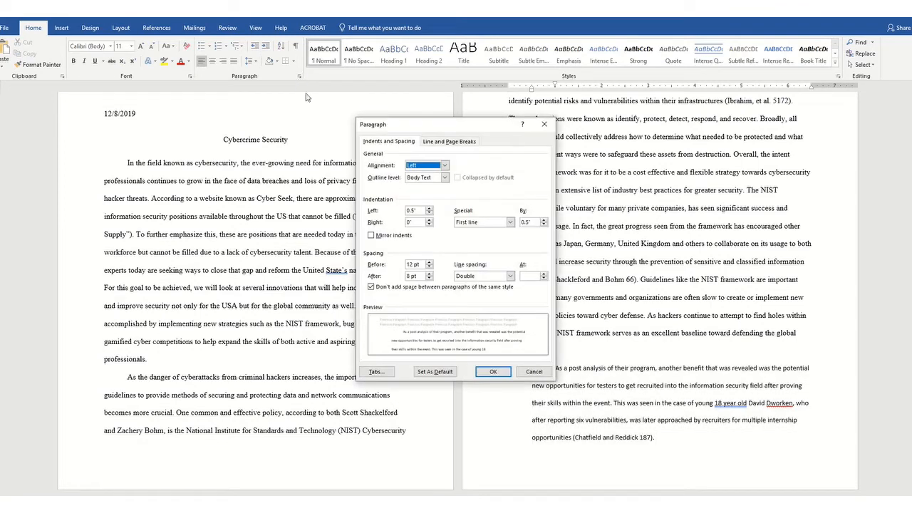
{"action": "left_click", "coordinate": [510, 222]}
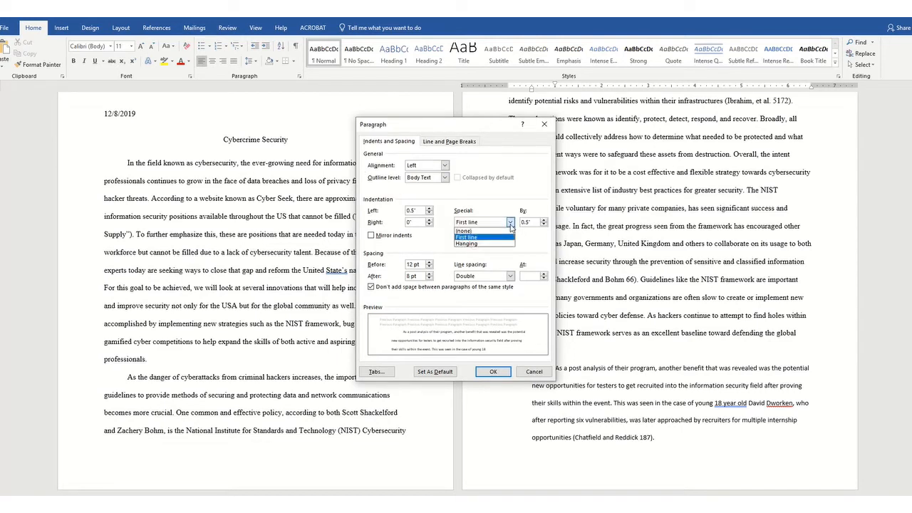
{"action": "left_click", "coordinate": [490, 229]}
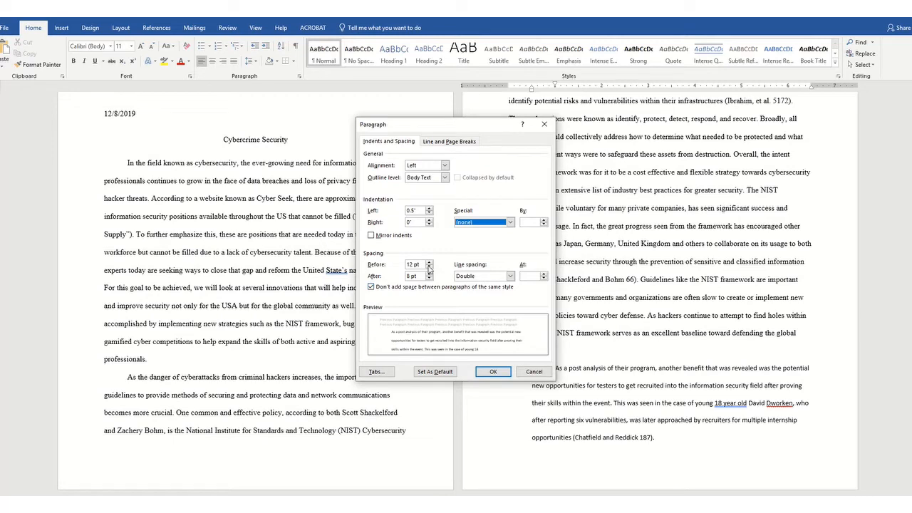
{"action": "left_click", "coordinate": [370, 286]}
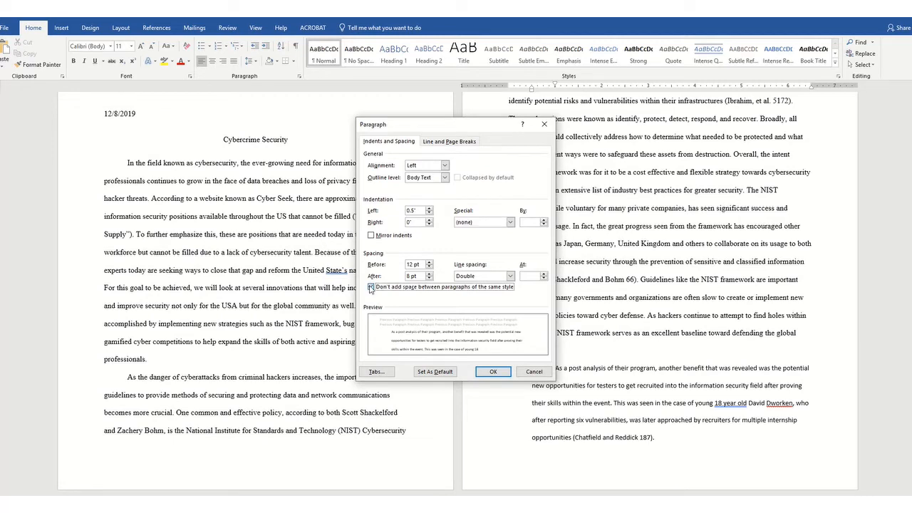
{"action": "left_click", "coordinate": [493, 372]}
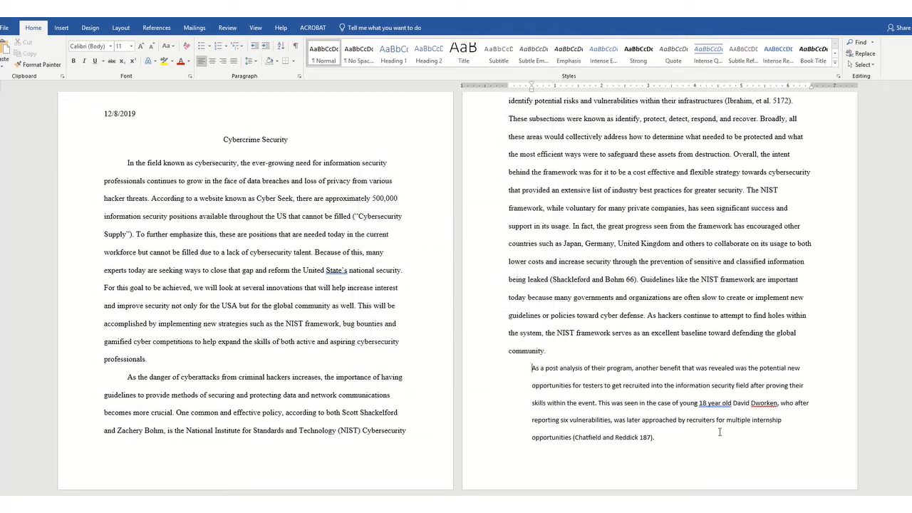
- Set the pasted paragraph's font to Times New Roman at 12 pt
{"action": "left_click_drag", "start_coordinate": [656, 437], "coordinate": [530, 371]}
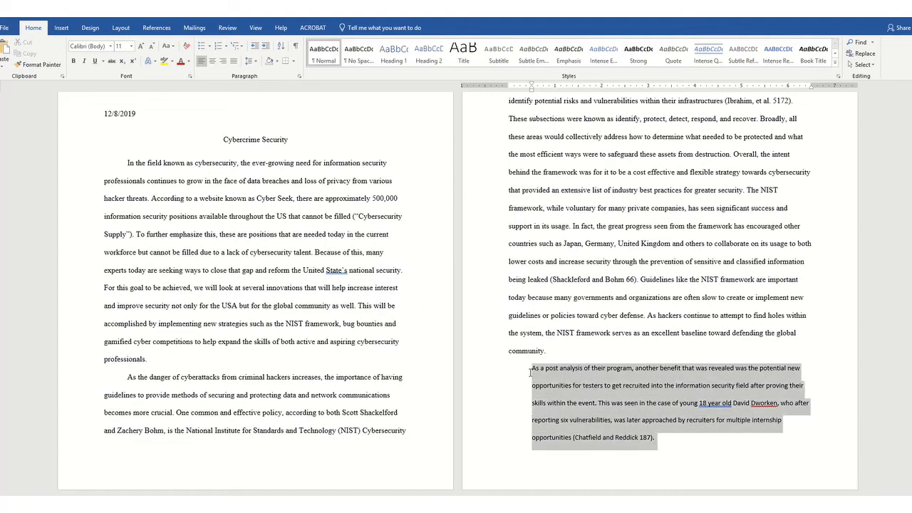
{"action": "left_click", "coordinate": [111, 47]}
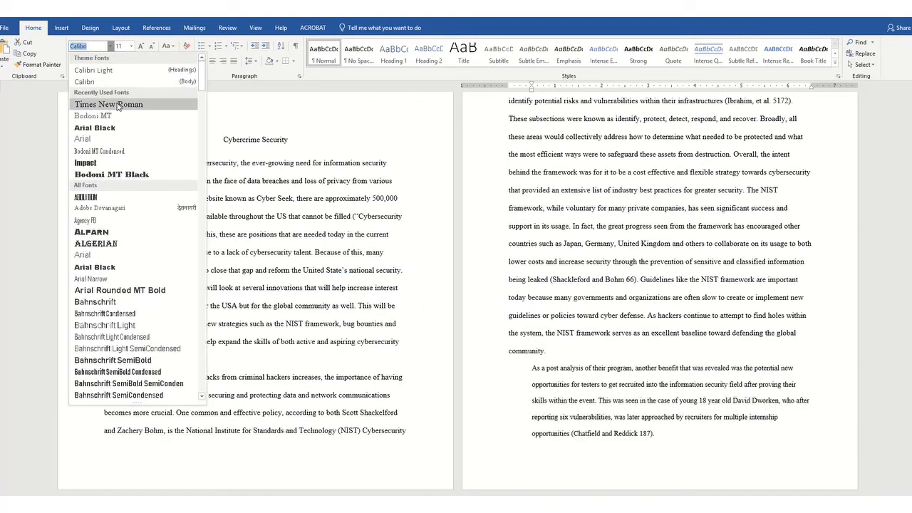
{"action": "left_click", "coordinate": [118, 104]}
{"action": "left_click", "coordinate": [131, 46]}
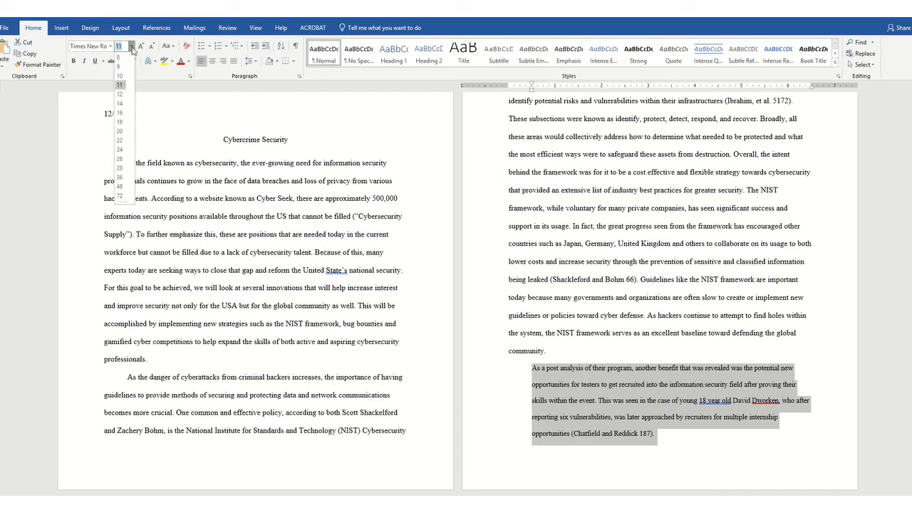
{"action": "left_click", "coordinate": [120, 94]}
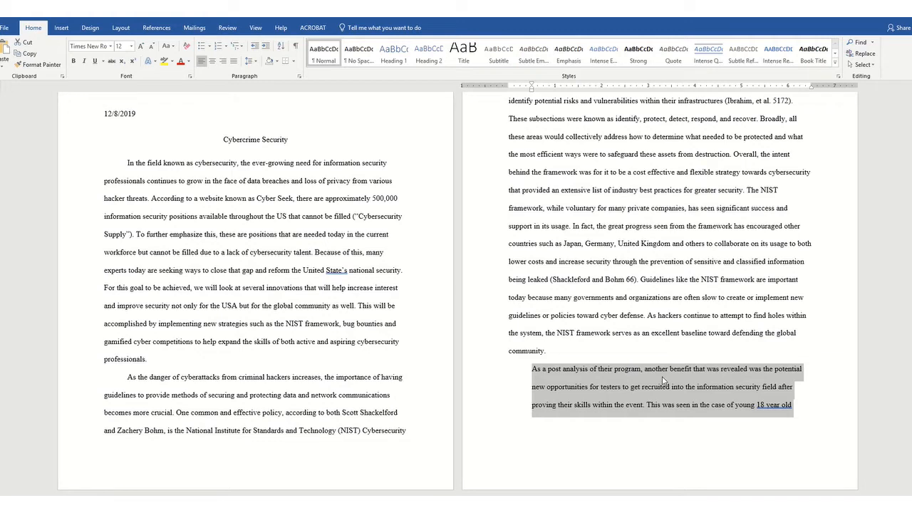
- Move the paragraph's closing period to before the (Chatfield and Reddick 187) citation
{"action": "scroll", "coordinate": [662, 380], "scroll_direction": "down", "scroll_amount": 3}
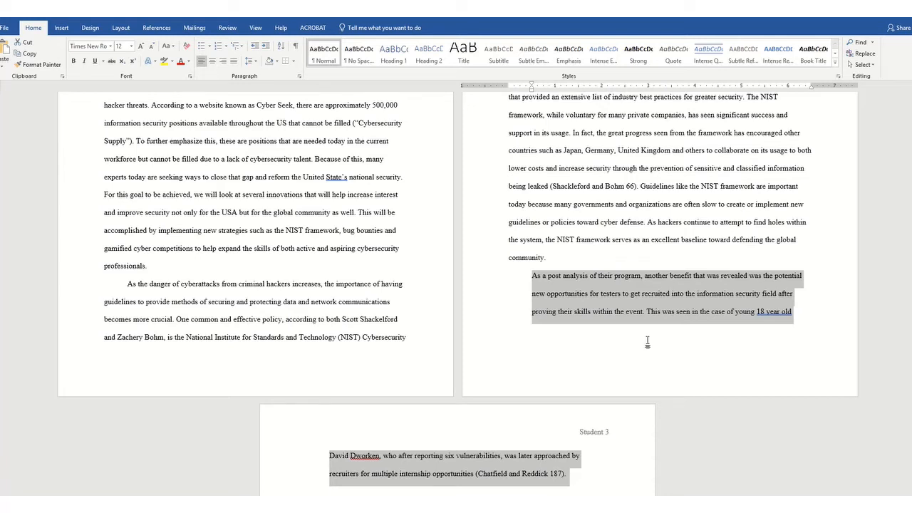
{"action": "left_click", "coordinate": [553, 460]}
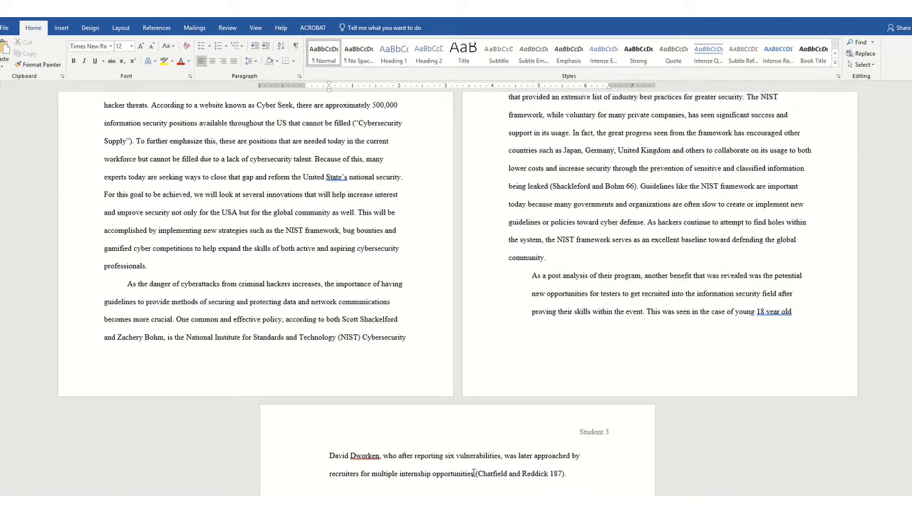
{"action": "left_click", "coordinate": [474, 473]}
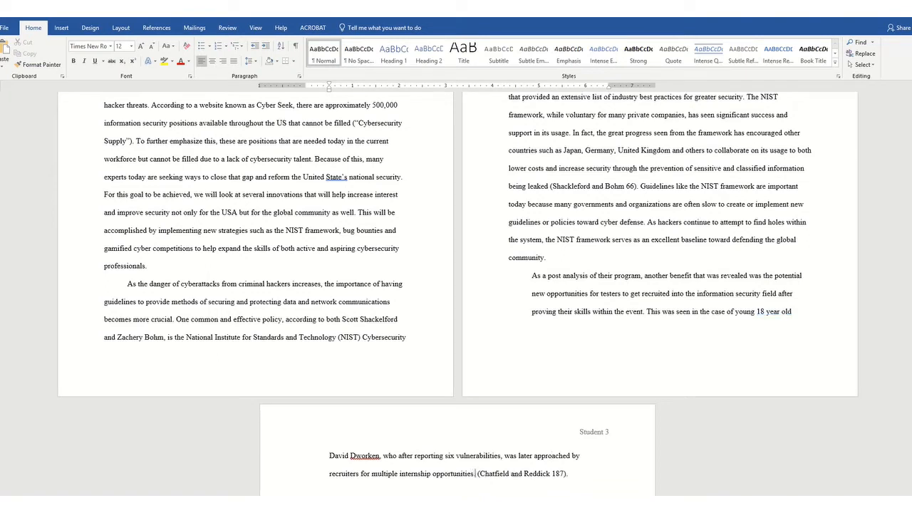
{"action": "left_click", "coordinate": [570, 473]}
{"action": "key", "text": "BackSpace"}
- Paste the next essay paragraph after the citation at the end of the text
{"action": "scroll", "coordinate": [567, 470], "scroll_direction": "down", "scroll_amount": 2}
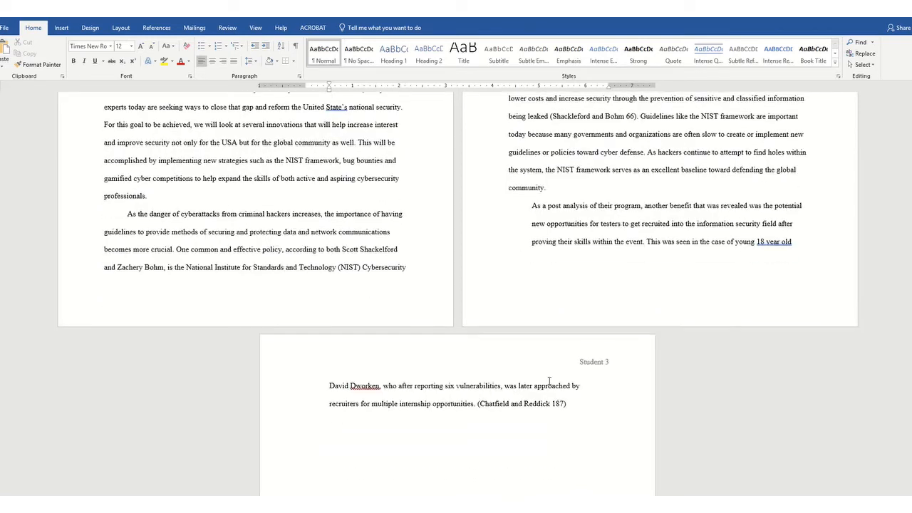
{"action": "mouse_move", "coordinate": [391, 26]}
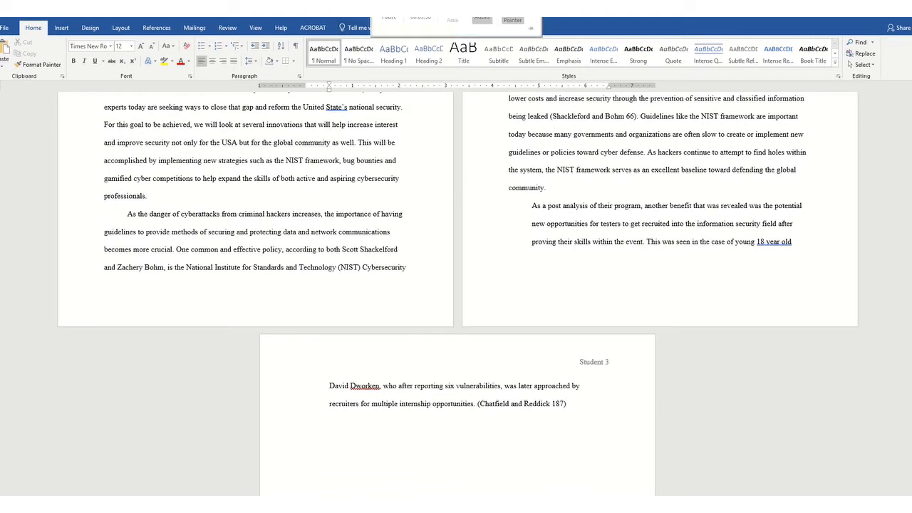
{"action": "type", "text": "While students are placed in this competition environment, they must compete as the blue team and defend against the red team, a group of experienced cybersecurity professionals hired to attack the blue team’s network and machines (Carlin 4). During the actual competition, the blue team is faced with the task of completing injects or business orders that mimic those within the industry, while also at the same time forcing students to defend their machines from being compromised by the red team (Carlin 5). As the competition runs, students are scored and then evaluated through a scoring engine for injects that are successfully turned in and for services that are still running (Carlin 5). Overall, as noted by Carlin et al., the competition itself serves as an excellent way for students to get involved and apply their skills and knowledge during the competition."}
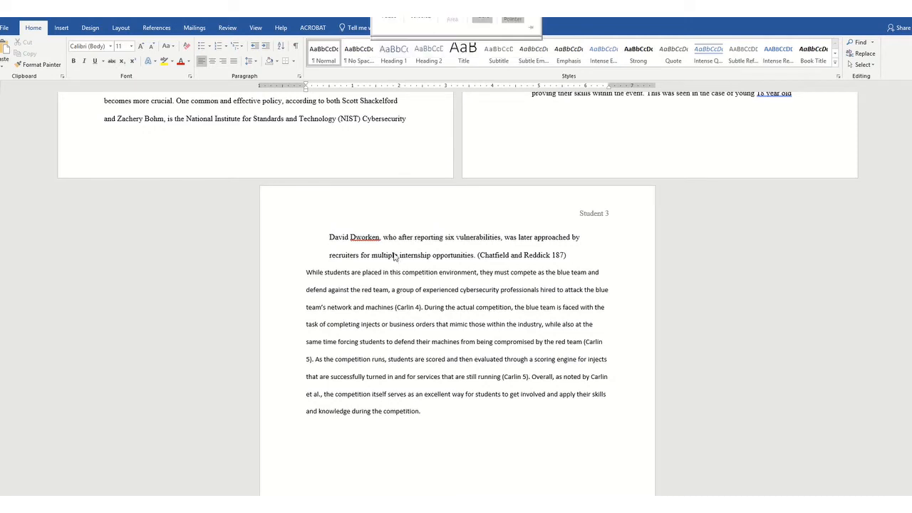
- Reformat the newly pasted paragraph with the Keep Text Only paste option
{"action": "left_click", "coordinate": [307, 272]}
{"action": "left_click_drag", "start_coordinate": [307, 272], "coordinate": [431, 412]}
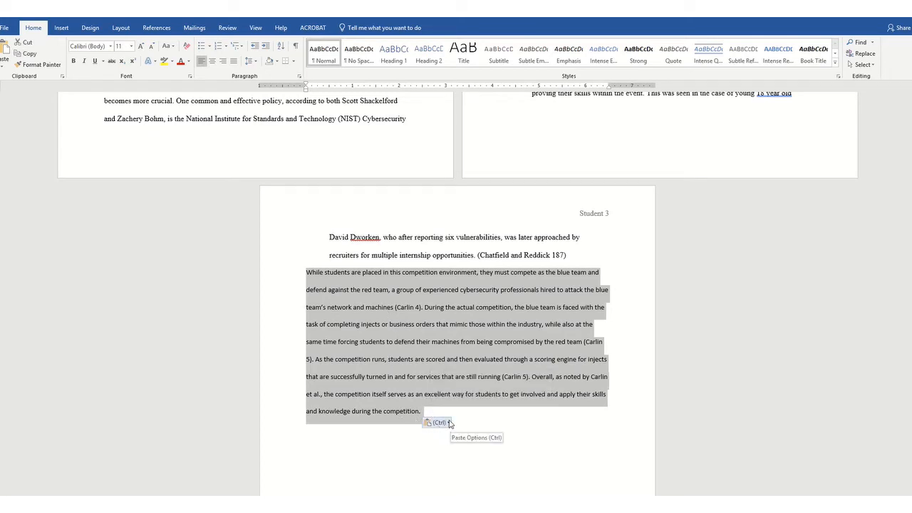
{"action": "left_click", "coordinate": [449, 423]}
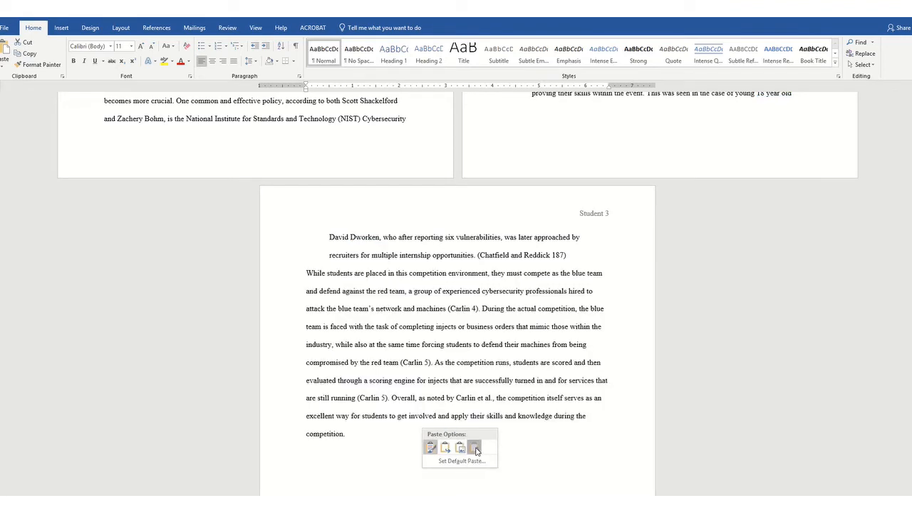
{"action": "left_click", "coordinate": [476, 448]}
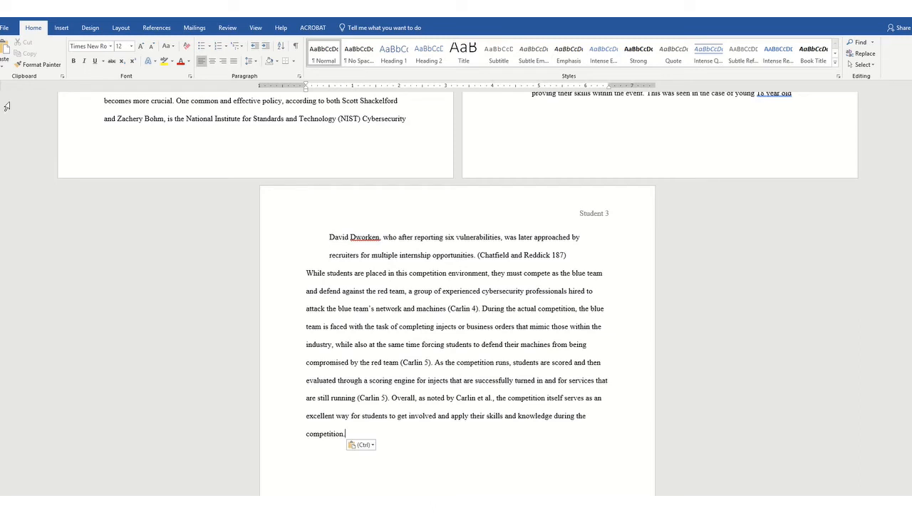
- Insert a page break and add a centered Works Cited title at the top of the new page
{"action": "left_click", "coordinate": [62, 29]}
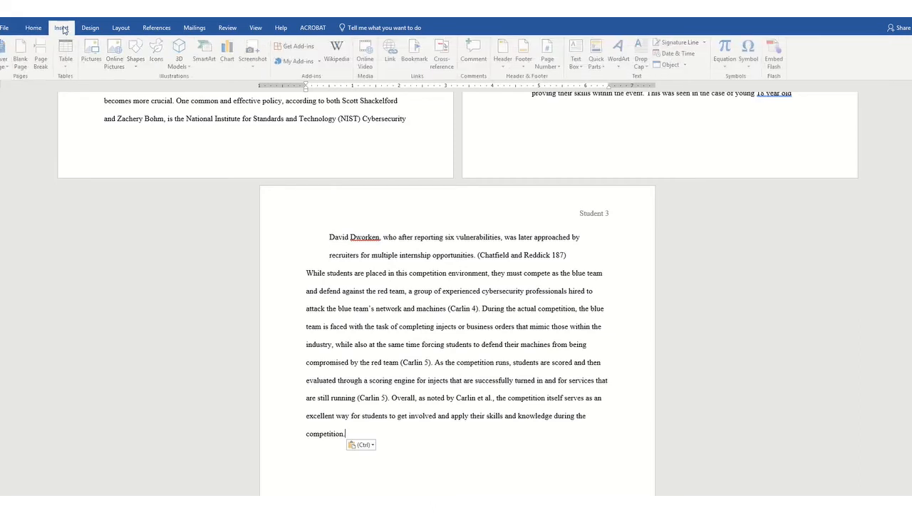
{"action": "left_click", "coordinate": [42, 57]}
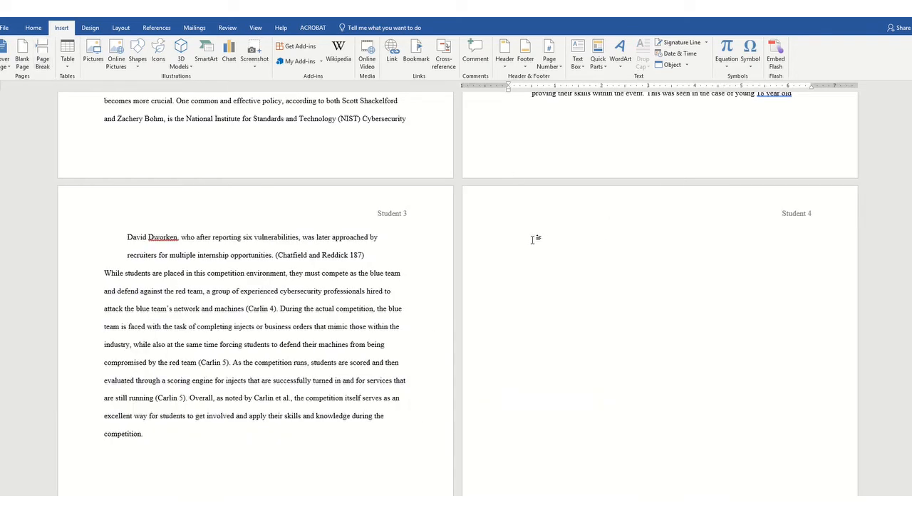
{"action": "type", "text": "Works Cited"}
{"action": "left_click", "coordinate": [37, 29]}
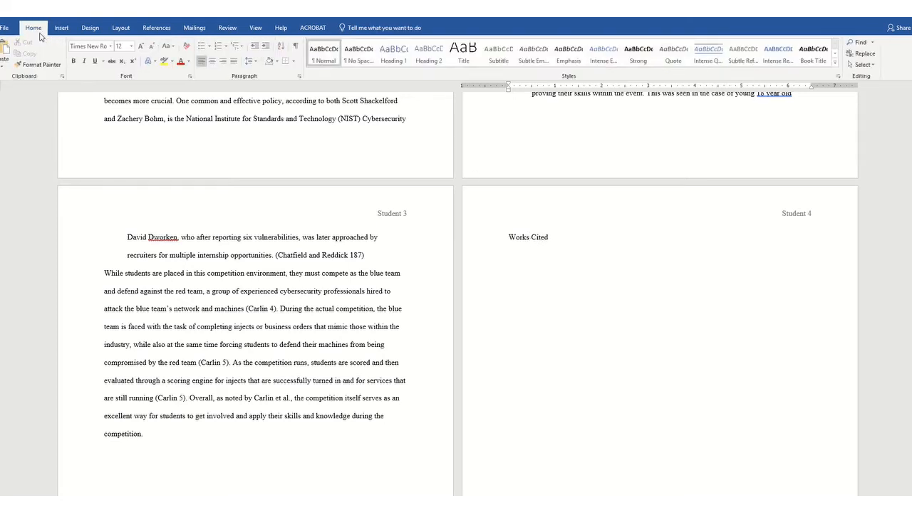
{"action": "left_click", "coordinate": [213, 62]}
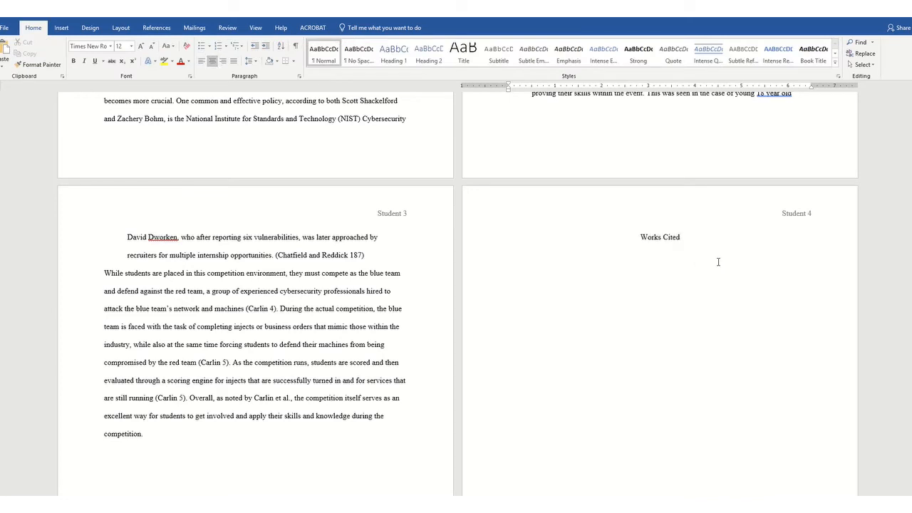
- Paste the works cited entries left-aligned below the title, reformatting them with the Keep Text Only paste option
{"action": "left_click", "coordinate": [202, 62]}
{"action": "key", "text": "ctrl+v"}
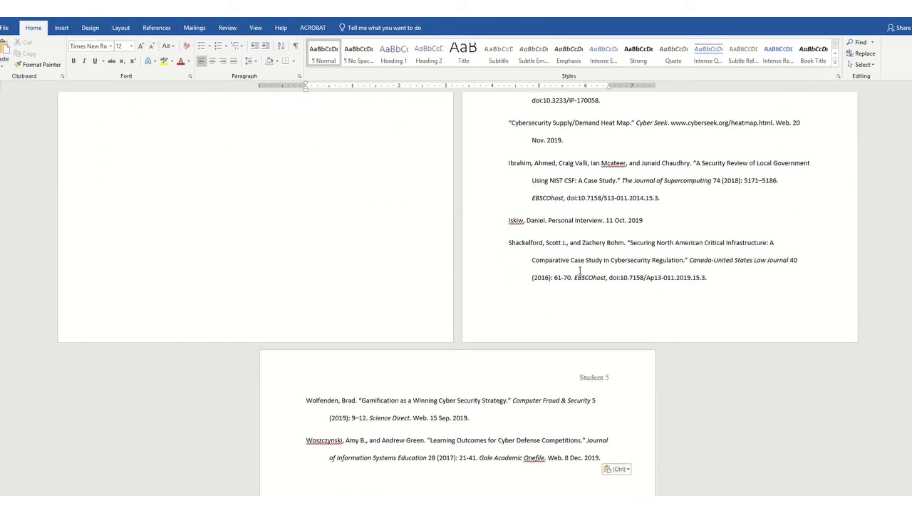
{"action": "scroll", "coordinate": [584, 271], "scroll_direction": "up", "scroll_amount": 5}
{"action": "scroll", "coordinate": [597, 265], "scroll_direction": "up", "scroll_amount": 5}
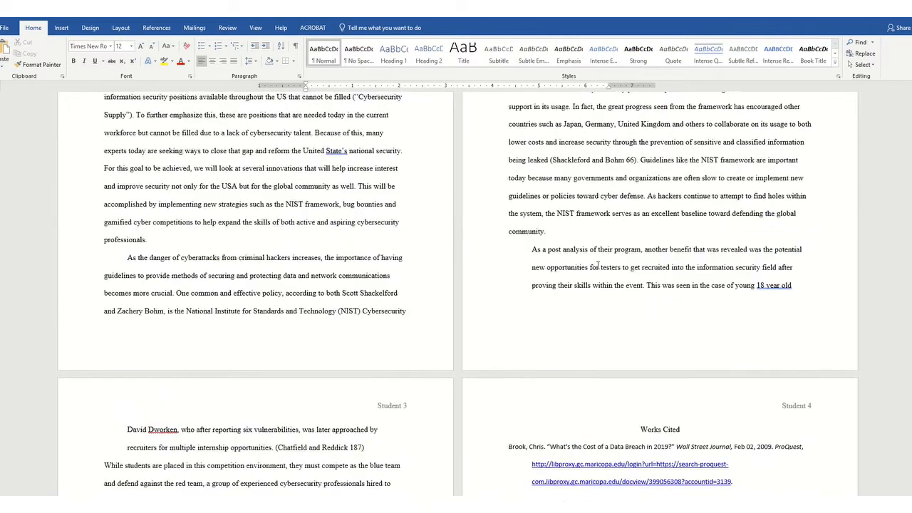
{"action": "scroll", "coordinate": [597, 265], "scroll_direction": "down", "scroll_amount": 6}
{"action": "scroll", "coordinate": [597, 265], "scroll_direction": "down", "scroll_amount": 10}
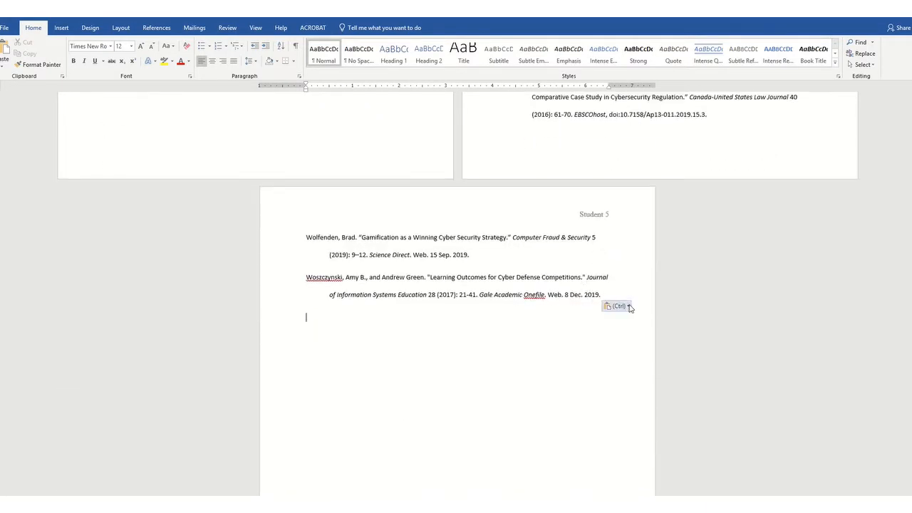
{"action": "left_click", "coordinate": [617, 305]}
{"action": "left_click", "coordinate": [670, 330]}
- Give all works cited entries a 0.5" hanging indent, set spacing before to 0 pt, and reduce spacing after
{"action": "scroll", "coordinate": [670, 327], "scroll_direction": "up", "scroll_amount": 10}
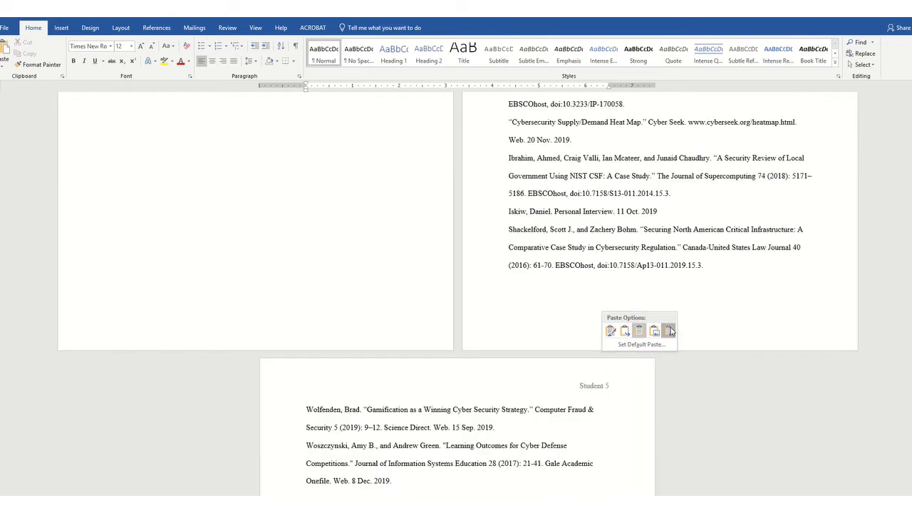
{"action": "scroll", "coordinate": [670, 319], "scroll_direction": "up", "scroll_amount": 3}
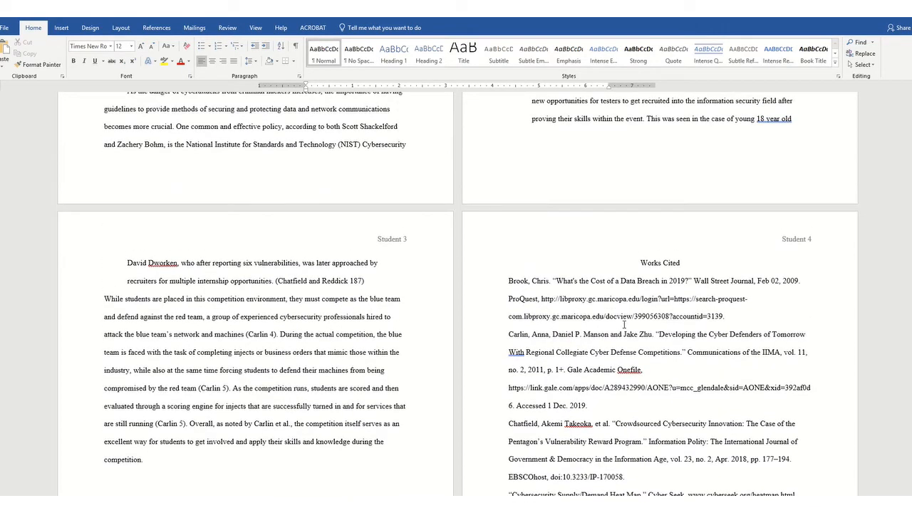
{"action": "scroll", "coordinate": [624, 325], "scroll_direction": "down", "scroll_amount": 8}
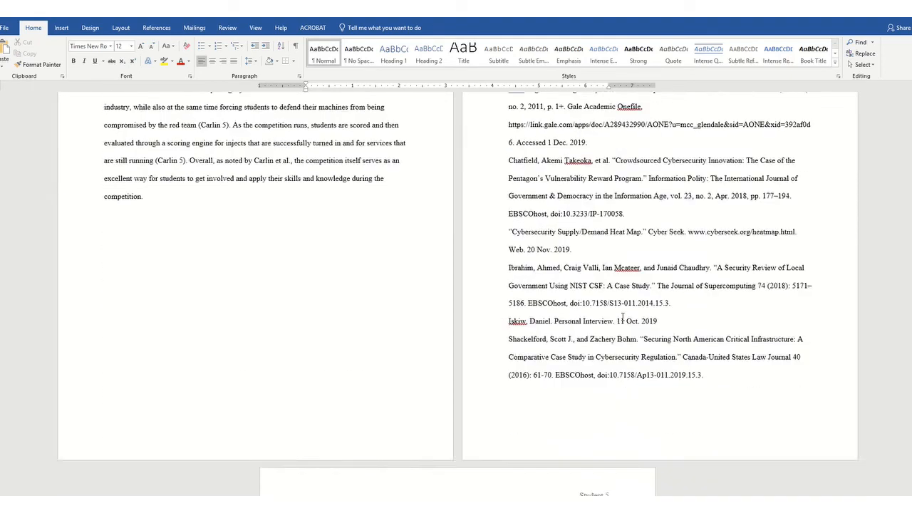
{"action": "scroll", "coordinate": [622, 317], "scroll_direction": "up", "scroll_amount": 7}
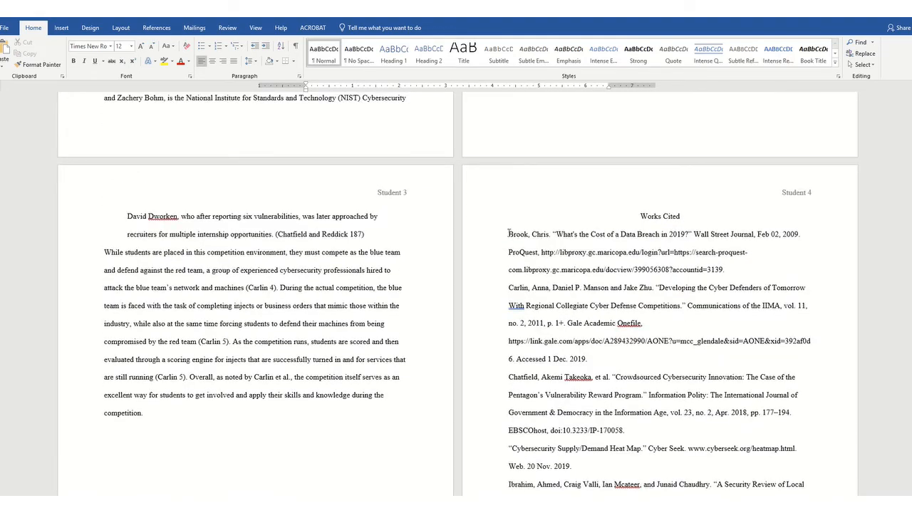
{"action": "left_click_drag", "start_coordinate": [509, 233], "coordinate": [392, 244]}
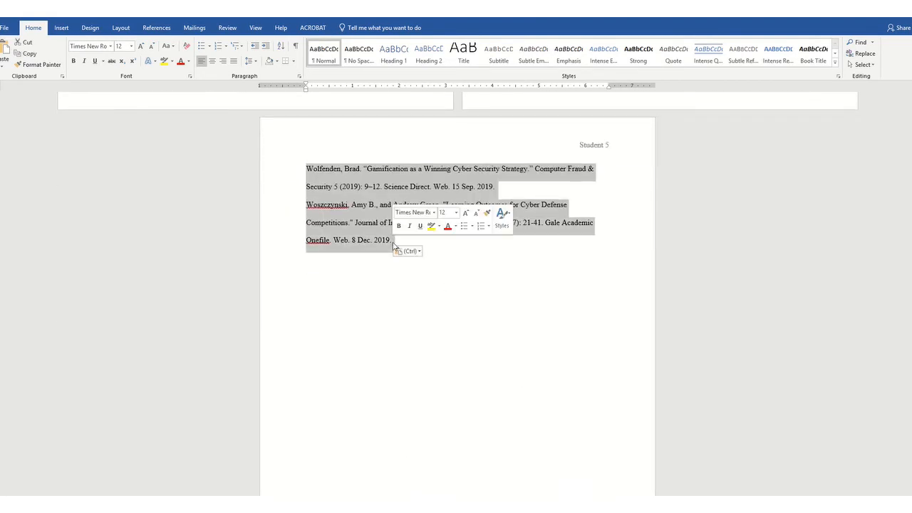
{"action": "left_click", "coordinate": [300, 77]}
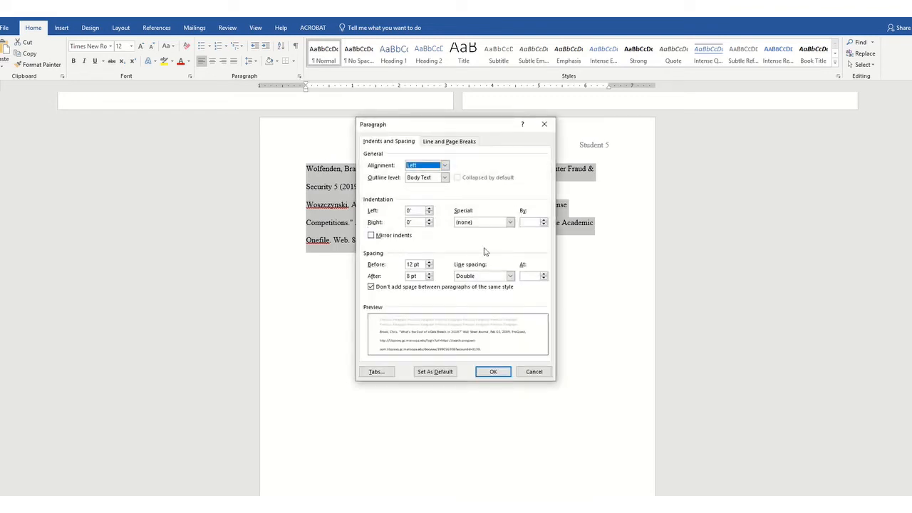
{"action": "left_click", "coordinate": [510, 222]}
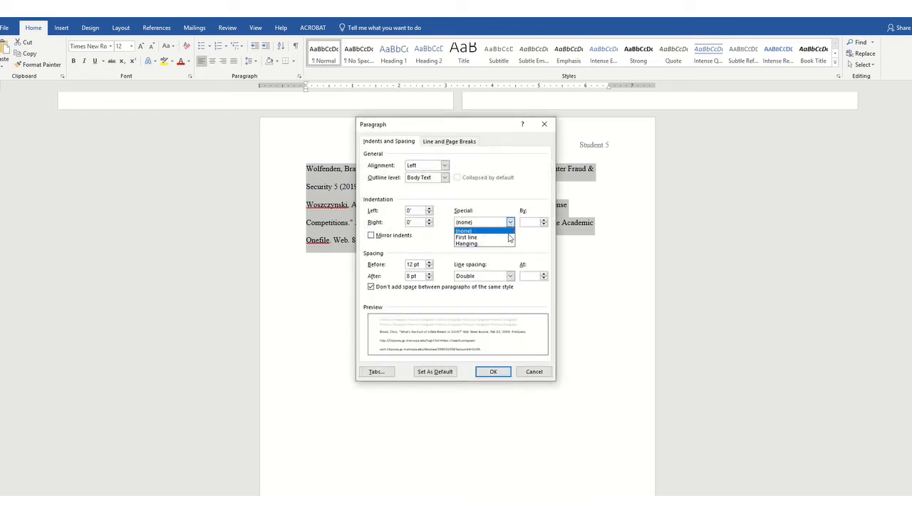
{"action": "left_click", "coordinate": [505, 243]}
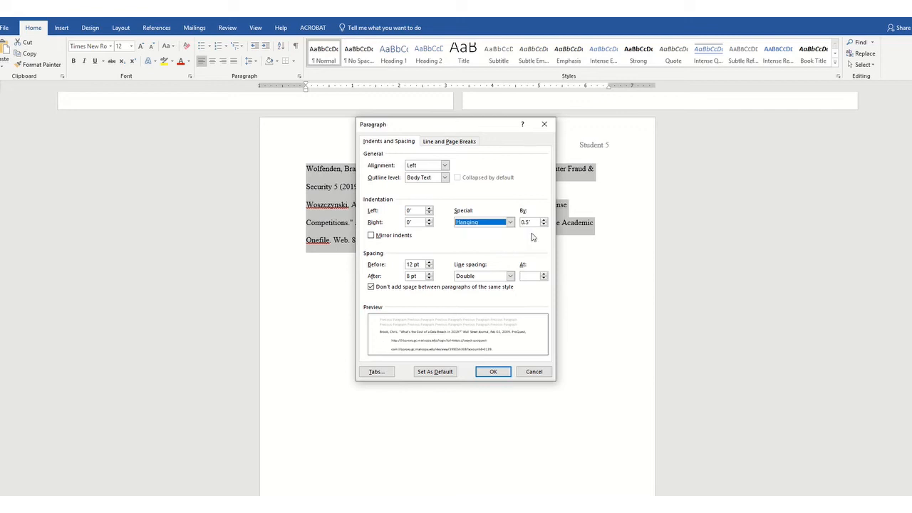
{"action": "left_click", "coordinate": [371, 286]}
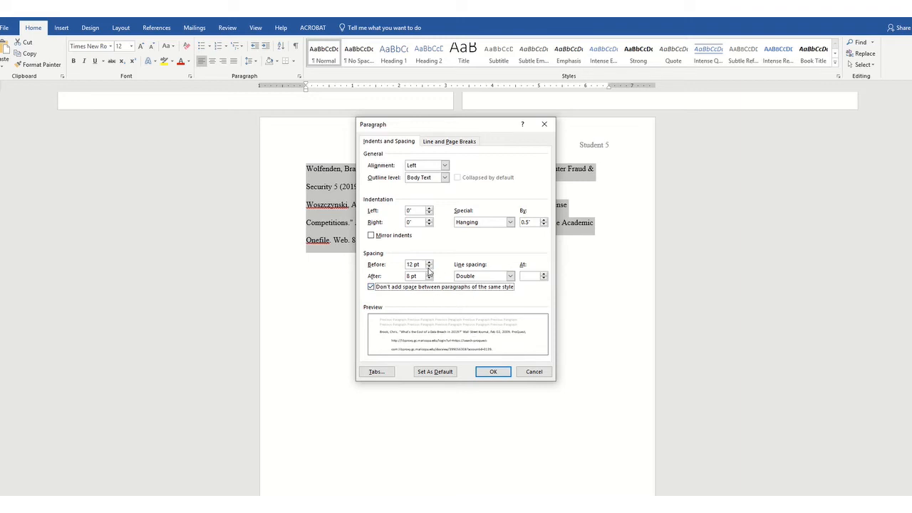
{"action": "left_click", "coordinate": [429, 268]}
{"action": "left_click", "coordinate": [429, 279]}
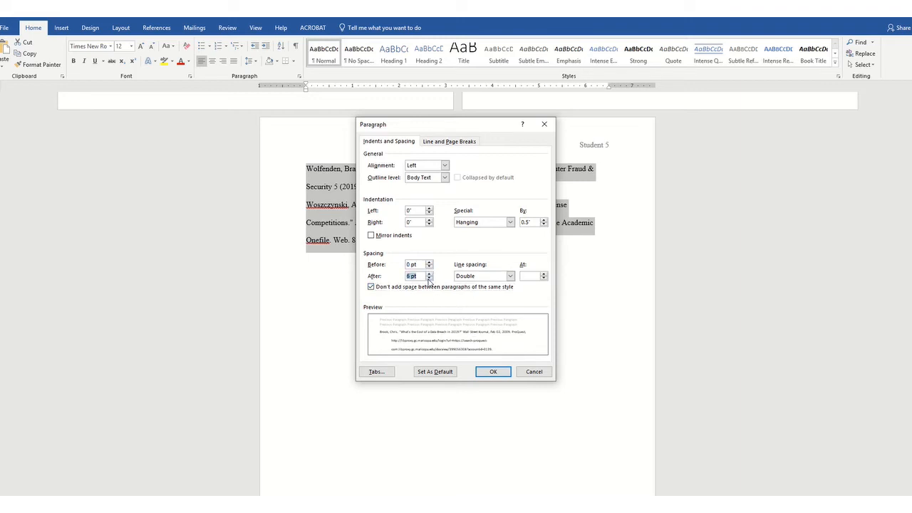
{"action": "left_click", "coordinate": [493, 372]}
- Italicize Wall Street Journal and ProQuest in the Brook entry
{"action": "scroll", "coordinate": [490, 364], "scroll_direction": "up", "scroll_amount": 5}
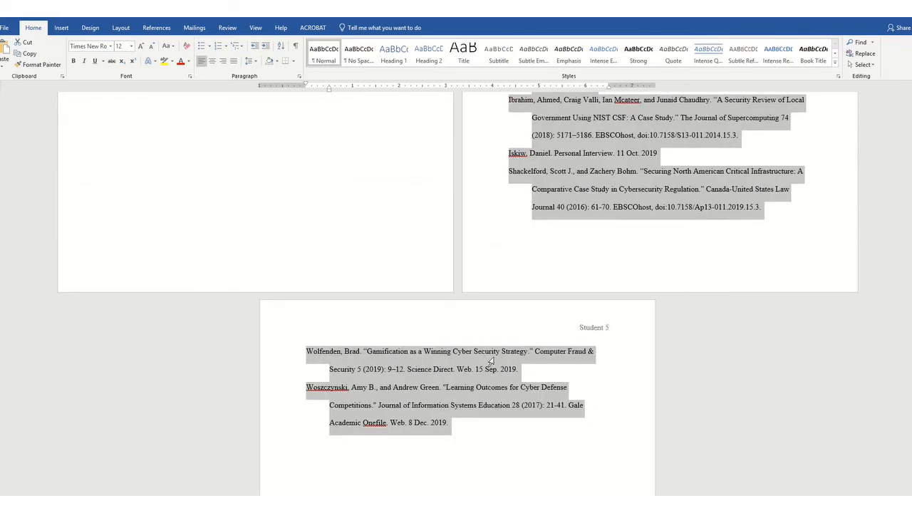
{"action": "scroll", "coordinate": [569, 342], "scroll_direction": "up", "scroll_amount": 5}
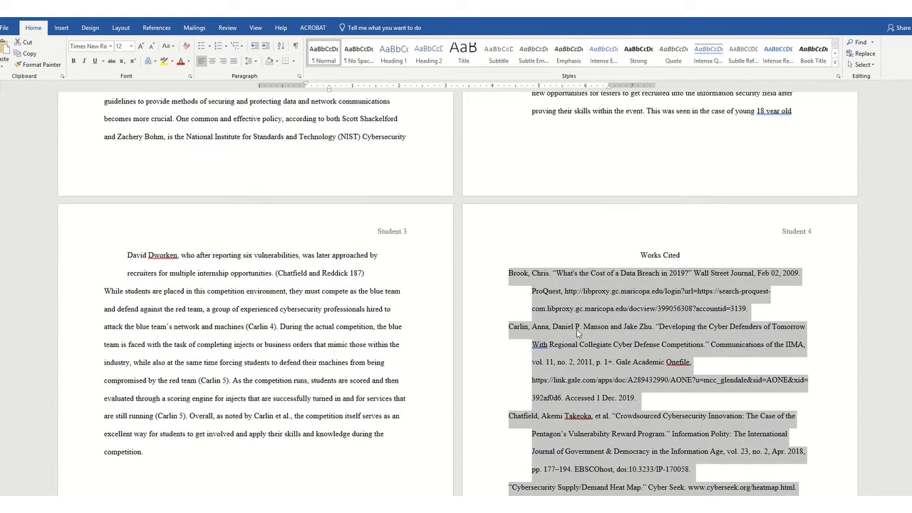
{"action": "left_click", "coordinate": [746, 301]}
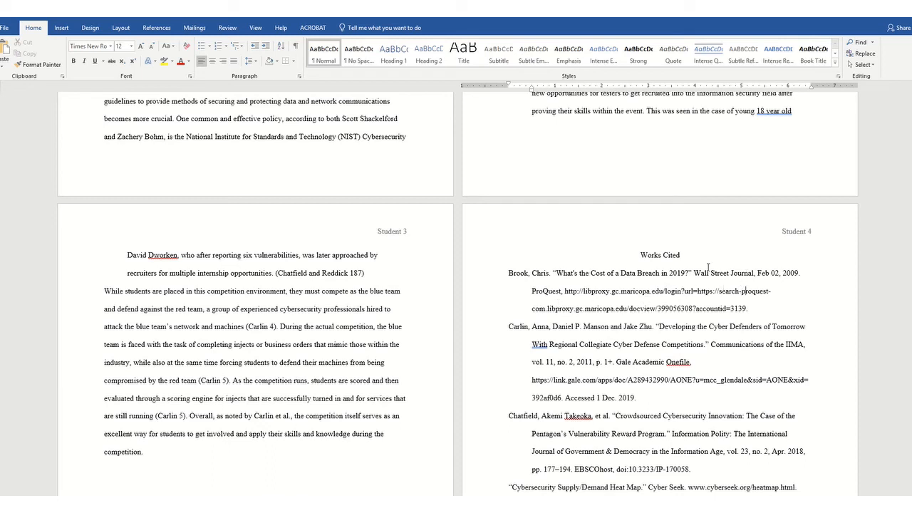
{"action": "left_click_drag", "start_coordinate": [694, 271], "coordinate": [755, 270]}
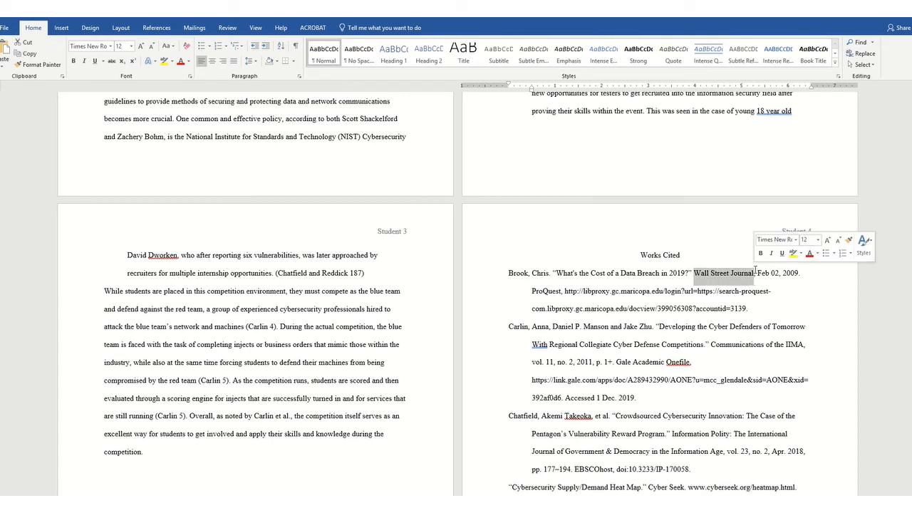
{"action": "left_click", "coordinate": [771, 253]}
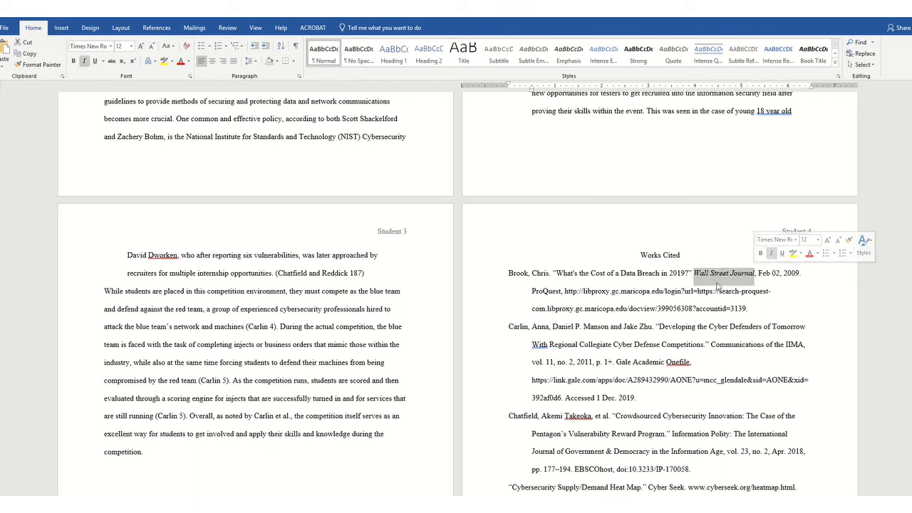
{"action": "left_click_drag", "start_coordinate": [532, 289], "coordinate": [560, 289]}
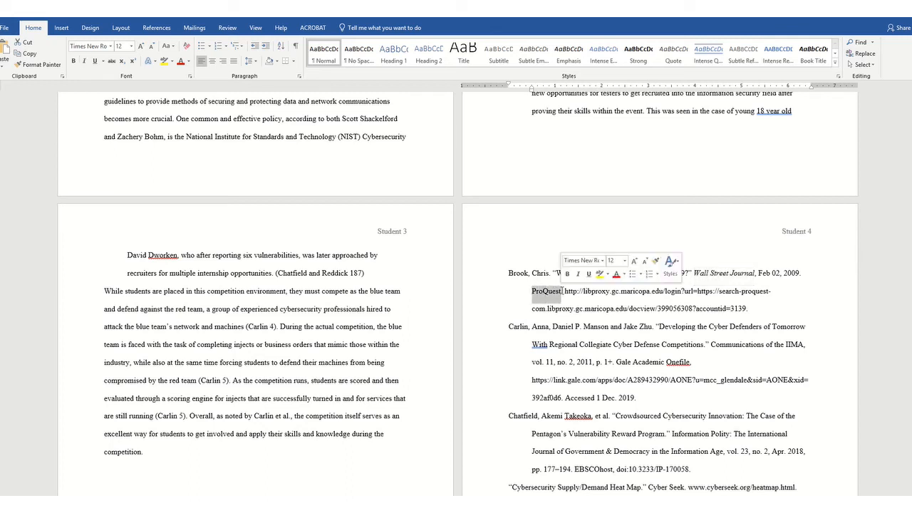
{"action": "left_click", "coordinate": [577, 273]}
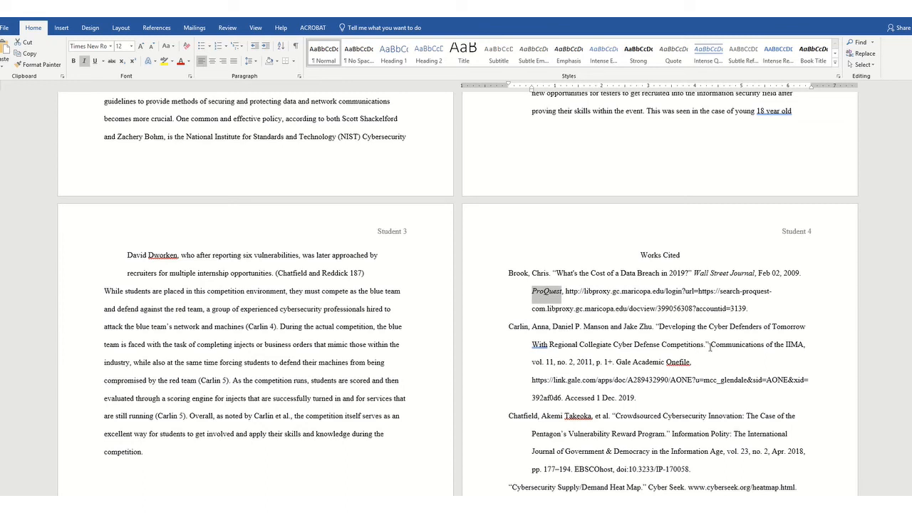
- Italicize Communications of the IIMA and Gale Academic Onefile in the Carlin entry
{"action": "left_click_drag", "start_coordinate": [711, 345], "coordinate": [797, 341]}
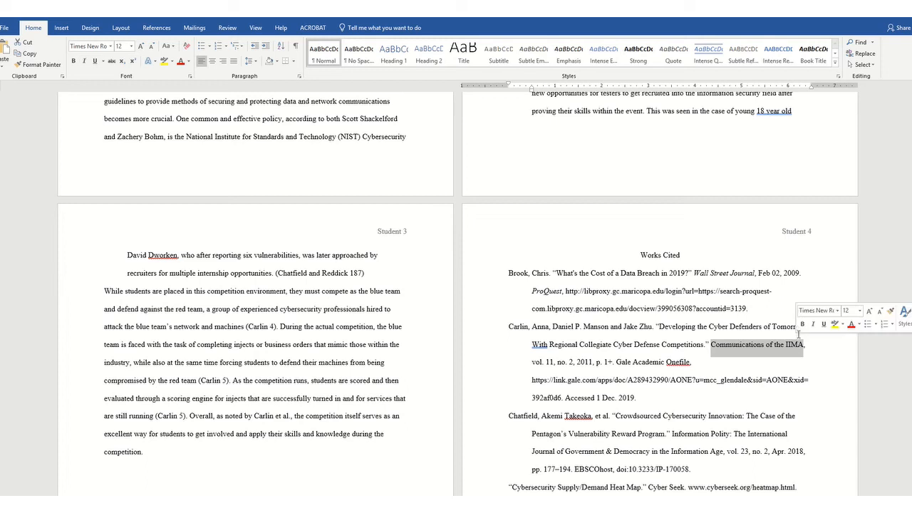
{"action": "left_click", "coordinate": [813, 326]}
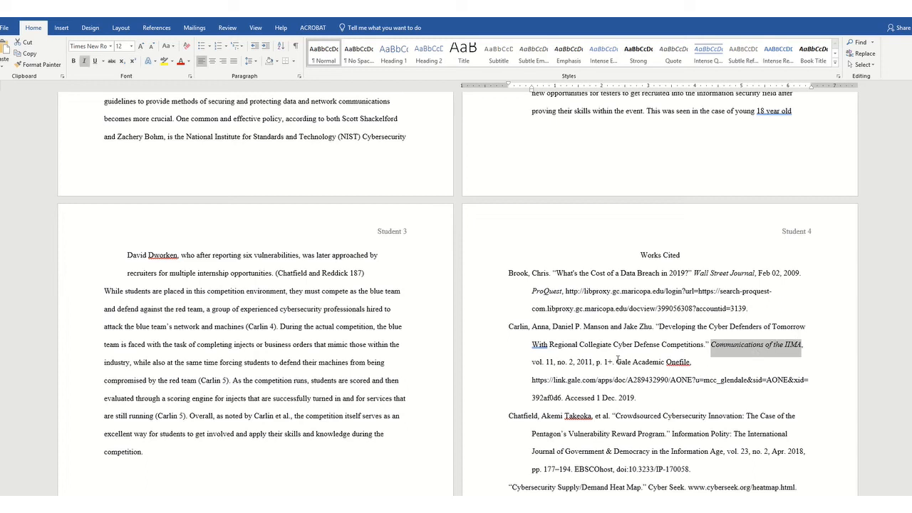
{"action": "left_click_drag", "start_coordinate": [616, 362], "coordinate": [690, 362]}
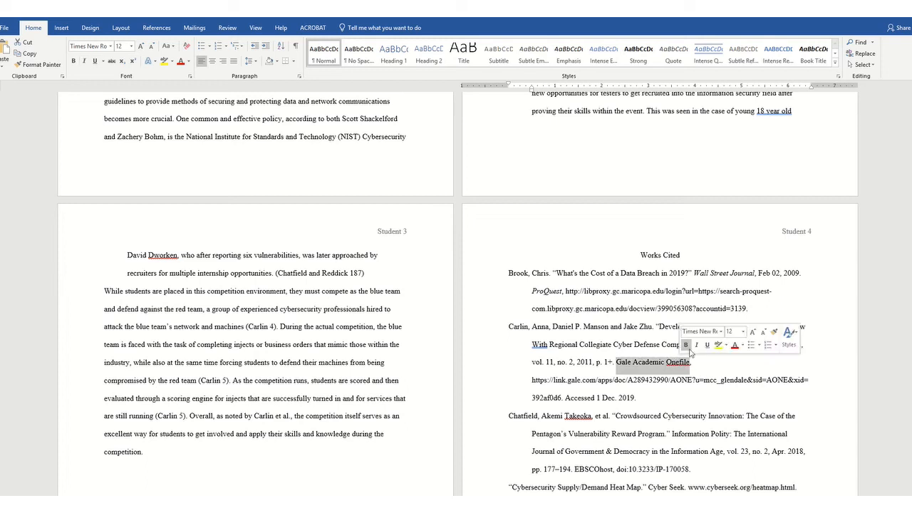
{"action": "left_click", "coordinate": [696, 346]}
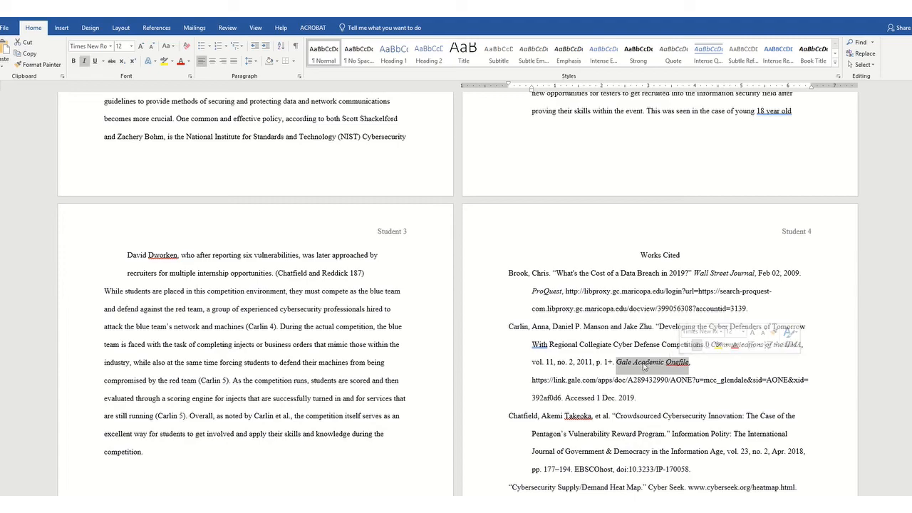
- Add a period after the date at the end of the Iskiw personal interview entry
{"action": "scroll", "coordinate": [625, 391], "scroll_direction": "down", "scroll_amount": 6}
{"action": "scroll", "coordinate": [625, 391], "scroll_direction": "down", "scroll_amount": 8}
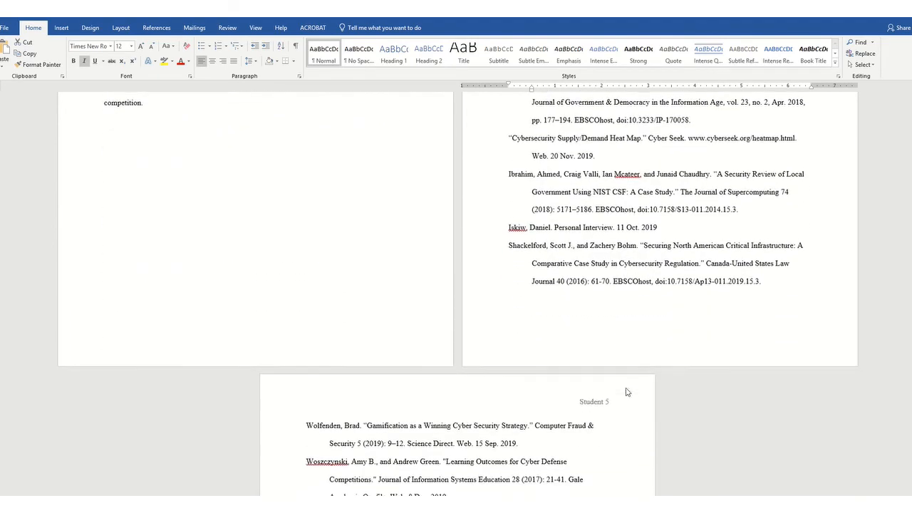
{"action": "scroll", "coordinate": [627, 382], "scroll_direction": "up", "scroll_amount": 11}
{"action": "scroll", "coordinate": [629, 362], "scroll_direction": "up", "scroll_amount": 3}
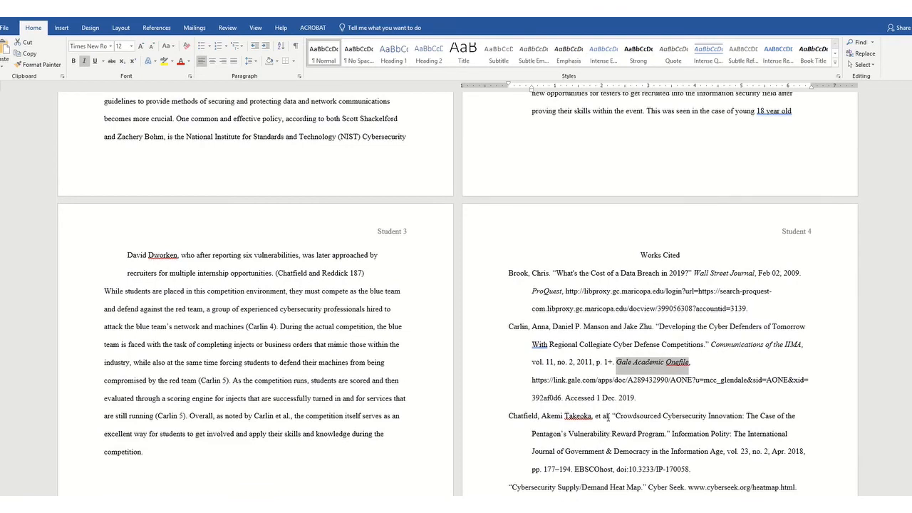
{"action": "scroll", "coordinate": [609, 428], "scroll_direction": "down", "scroll_amount": 5}
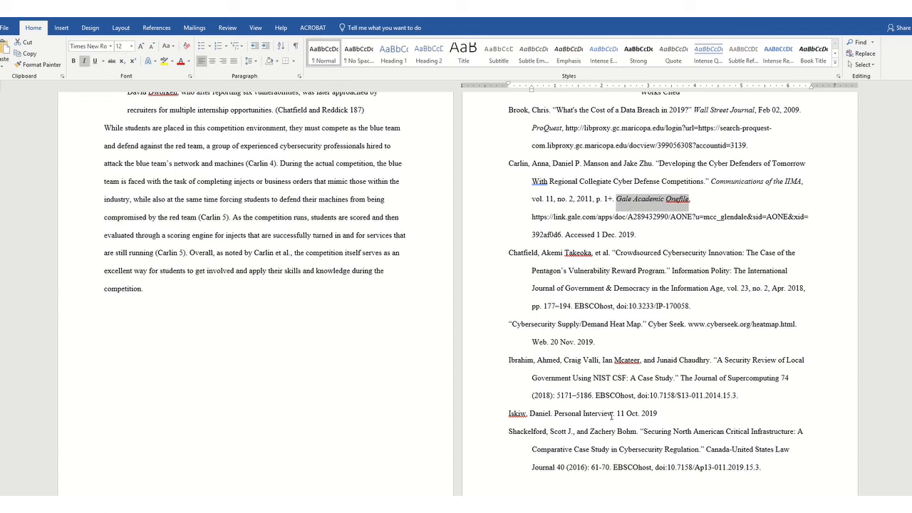
{"action": "left_click", "coordinate": [659, 413]}
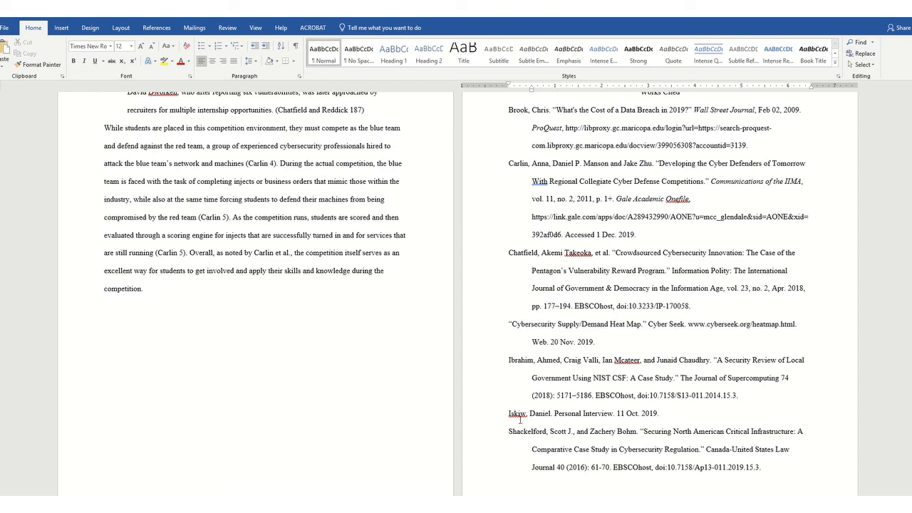
{"action": "scroll", "coordinate": [674, 411], "scroll_direction": "down", "scroll_amount": 5}
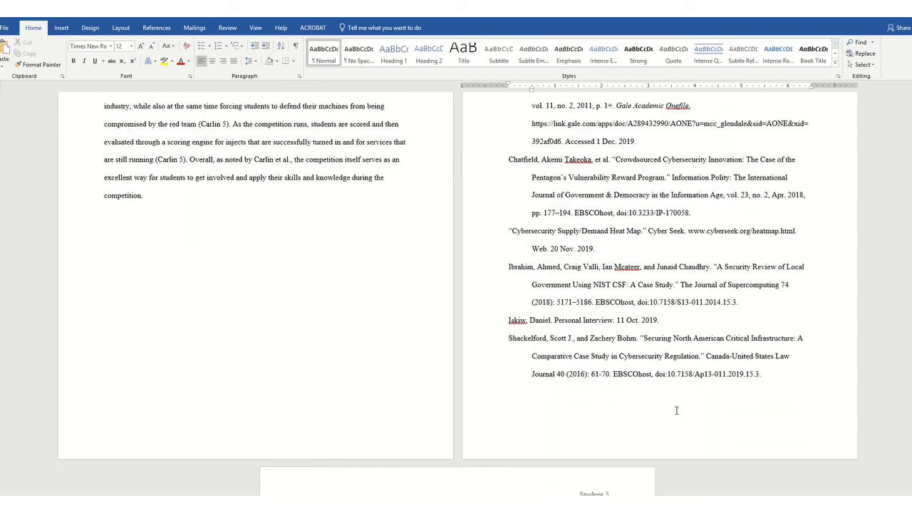
{"action": "scroll", "coordinate": [608, 432], "scroll_direction": "up", "scroll_amount": 7}
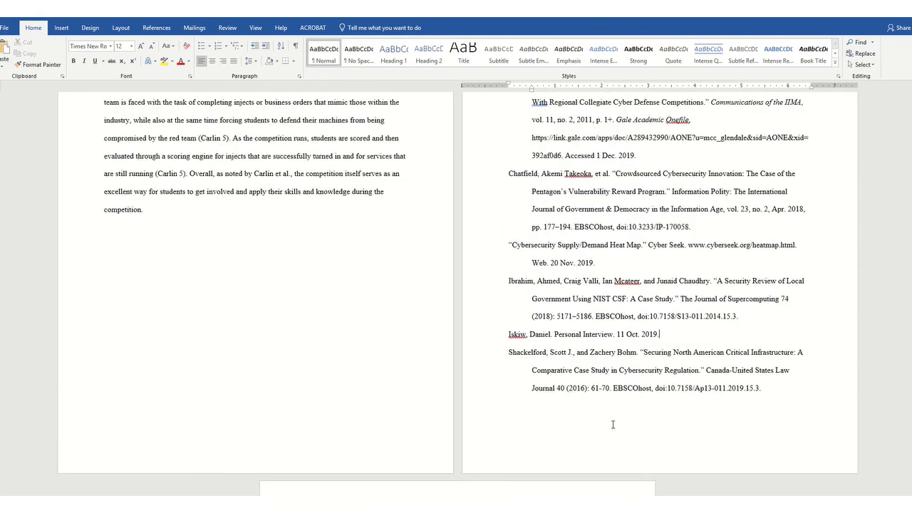
{"action": "scroll", "coordinate": [630, 392], "scroll_direction": "up", "scroll_amount": 4}
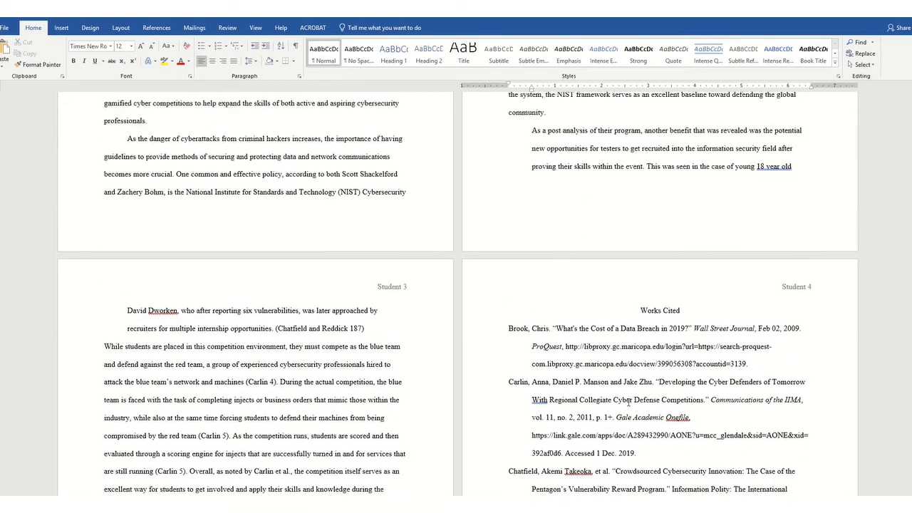
- Add a line reading "Word Count: 2104" below the last works cited entry at the end of the document
{"action": "scroll", "coordinate": [625, 396], "scroll_direction": "up", "scroll_amount": 3}
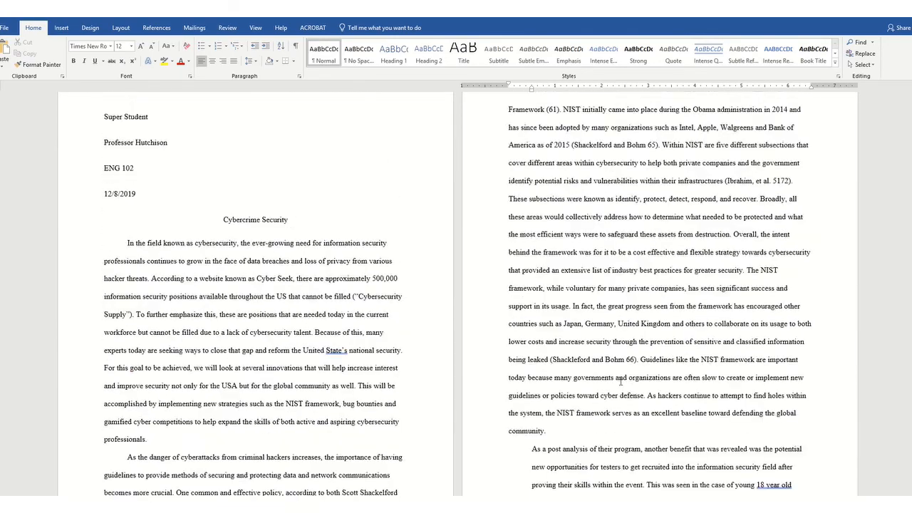
{"action": "scroll", "coordinate": [622, 385], "scroll_direction": "down", "scroll_amount": 18}
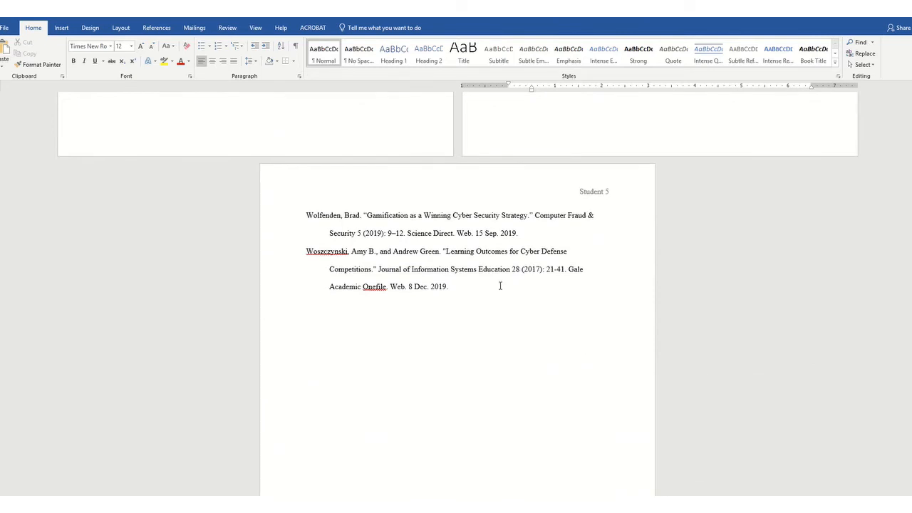
{"action": "left_click", "coordinate": [470, 286]}
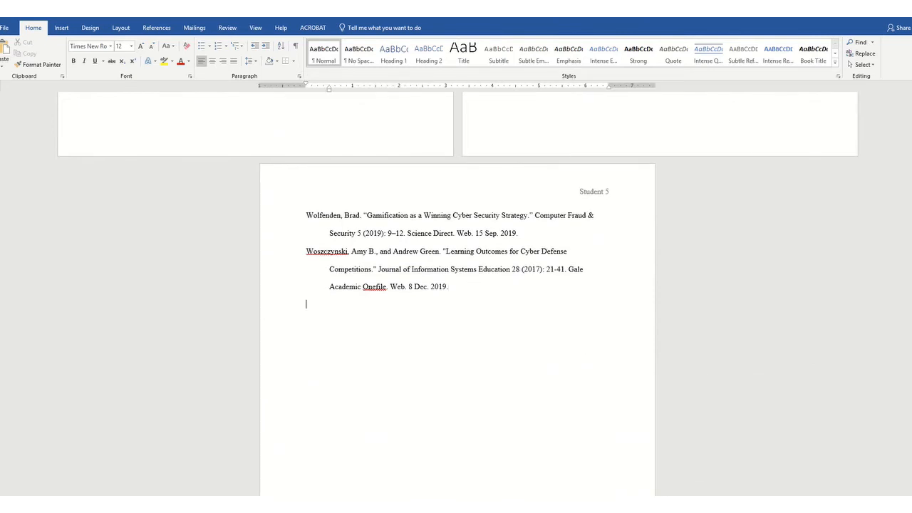
{"action": "type", "text": "2104"}
{"action": "left_click", "coordinate": [306, 304]}
{"action": "key", "text": "Return"}
{"action": "type", "text": "Word Count:"}
{"action": "scroll", "coordinate": [387, 366], "scroll_direction": "up", "scroll_amount": 10}
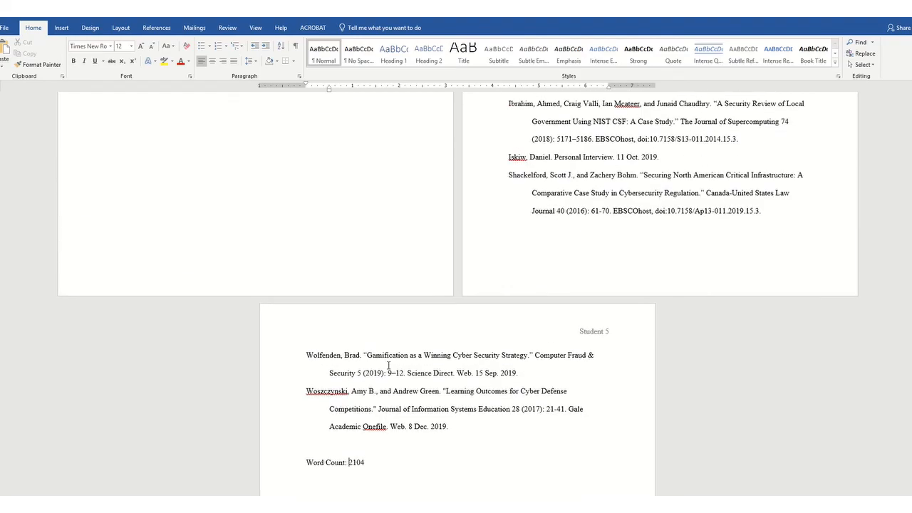
{"action": "scroll", "coordinate": [385, 363], "scroll_direction": "up", "scroll_amount": 15}
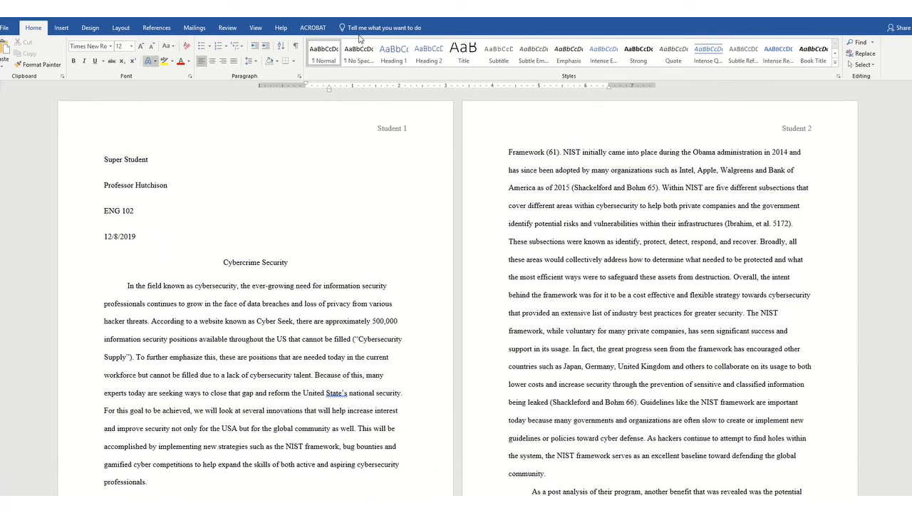
{"action": "mouse_move", "coordinate": [390, 33]}
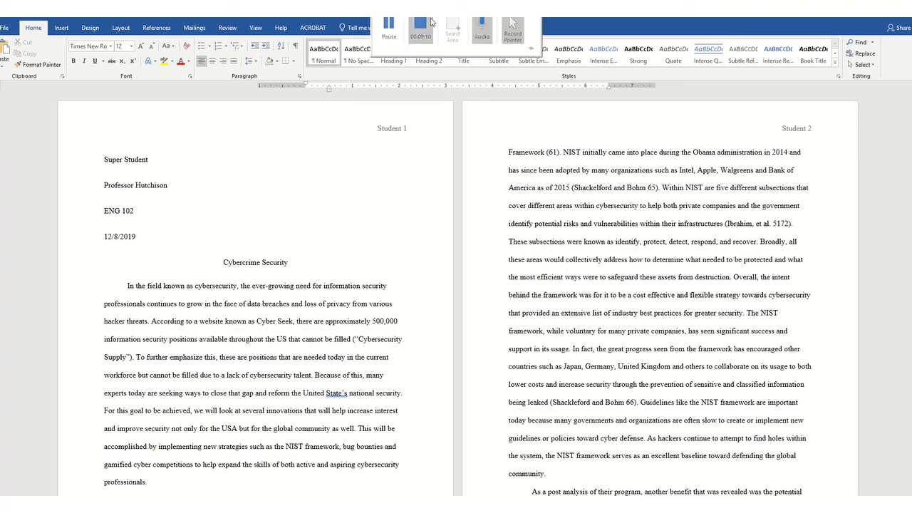